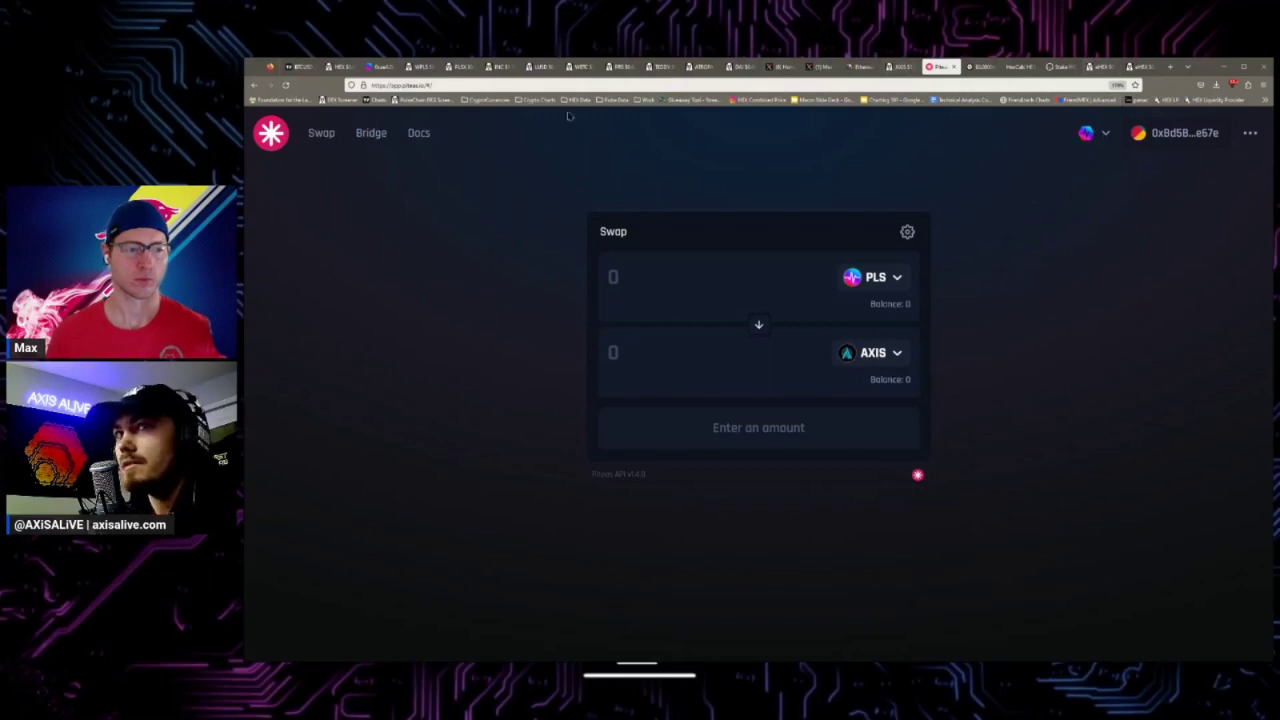
Step: Check the HEX/WPLS price chart, then set eHEX as the token to receive
click(345, 67)
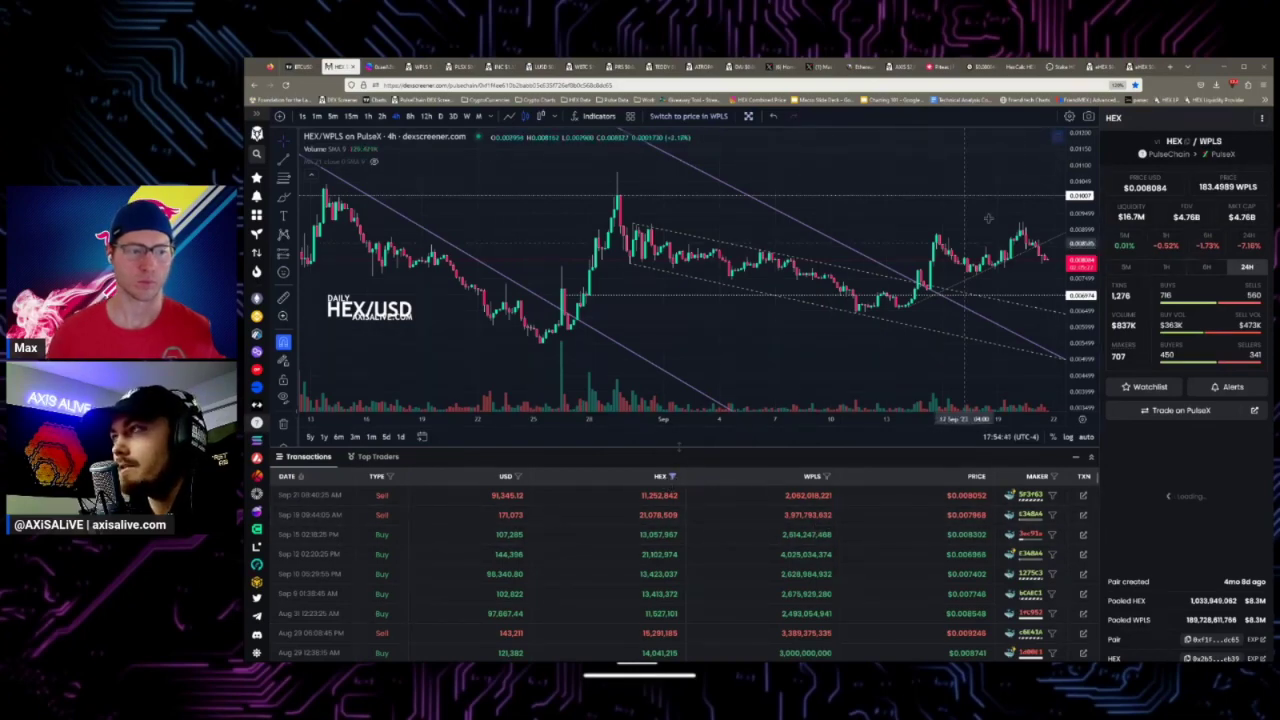
click(940, 66)
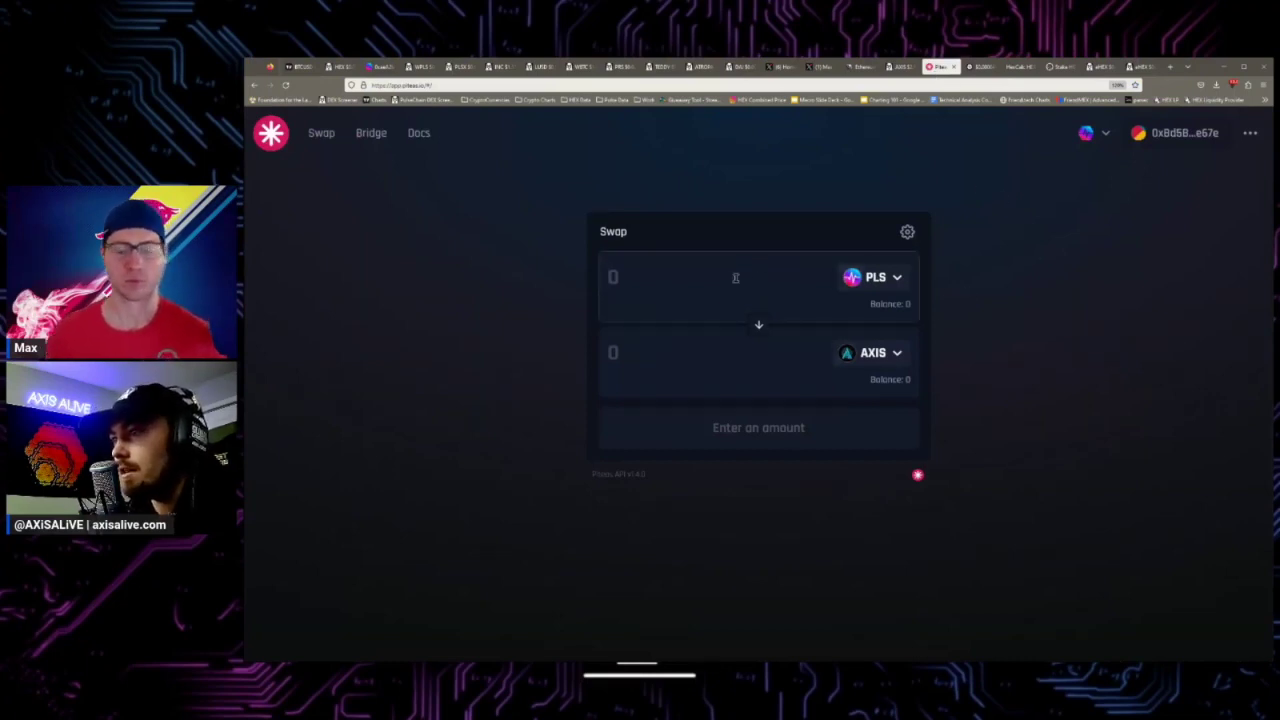
click(874, 354)
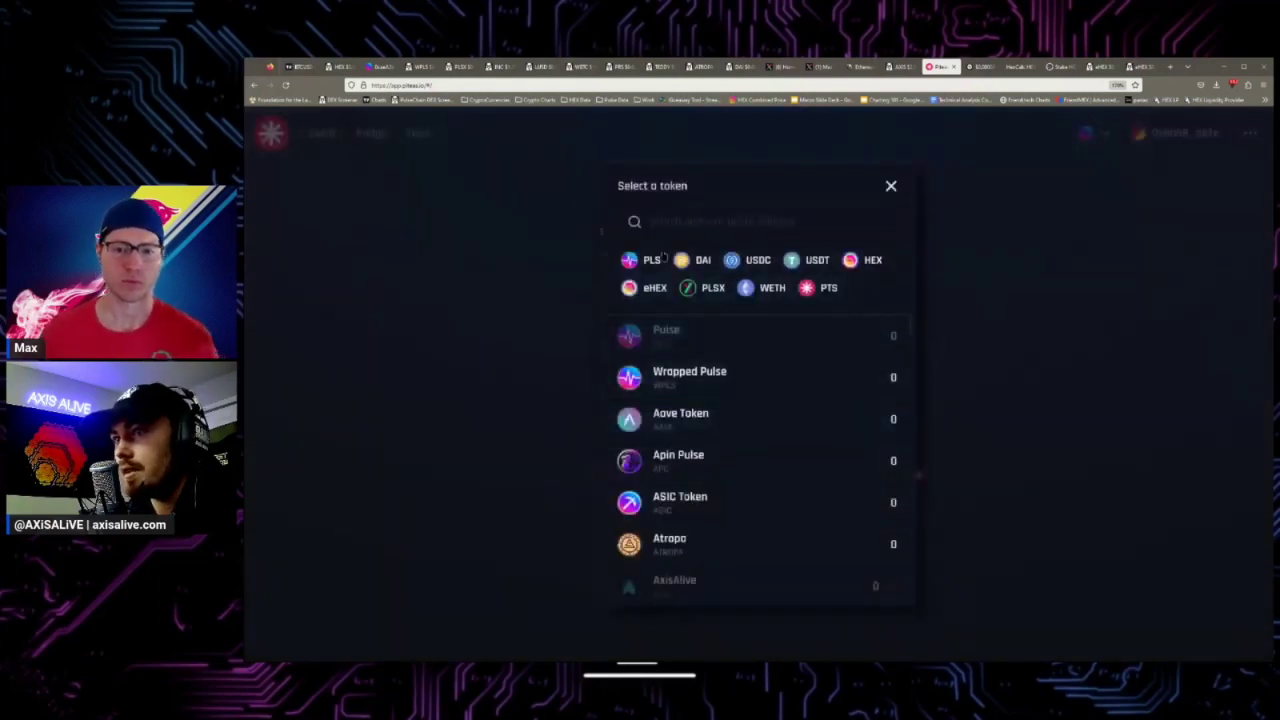
click(654, 288)
click(758, 324)
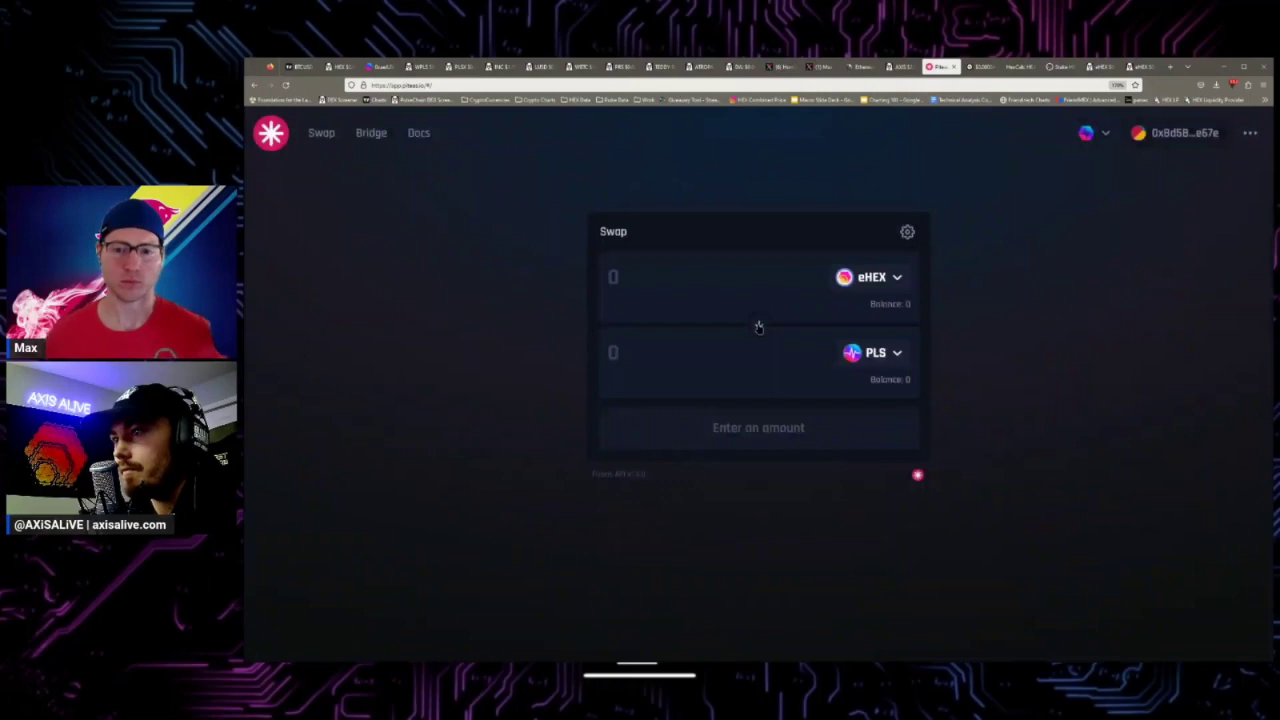
click(758, 324)
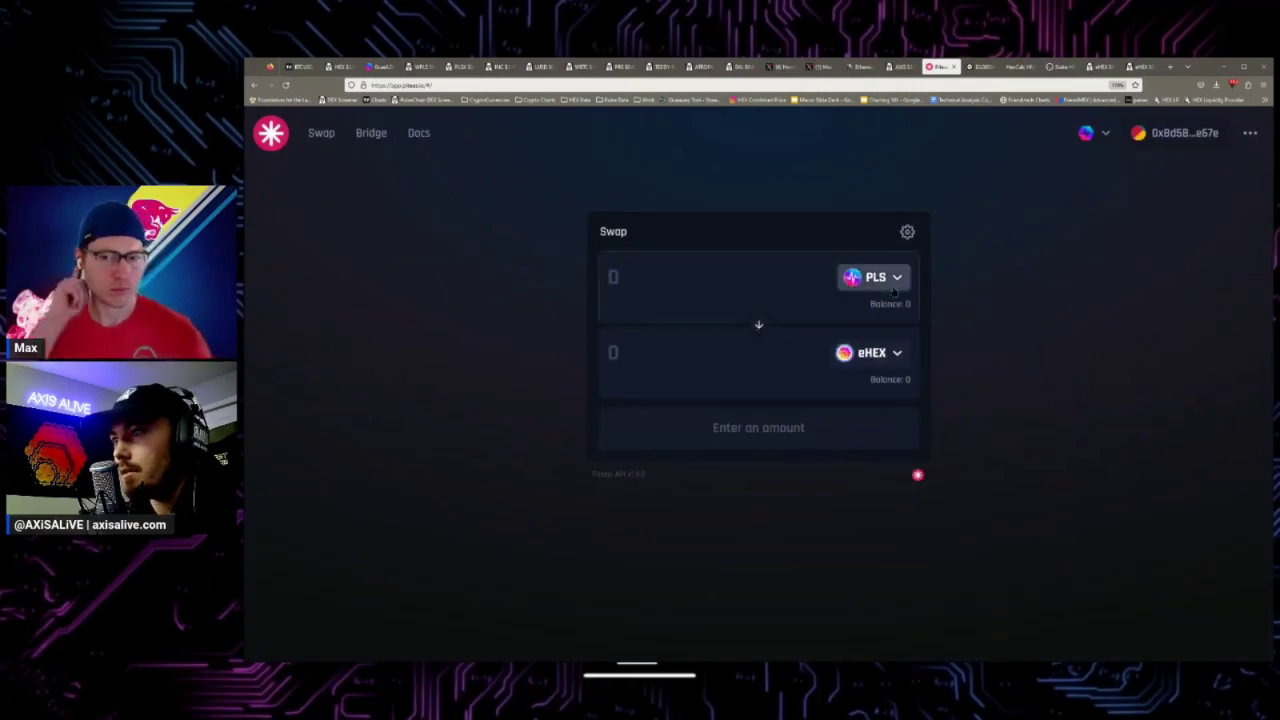
Step: Pay with DAI instead of PLS and enter an amount of 3000
click(862, 277)
click(690, 262)
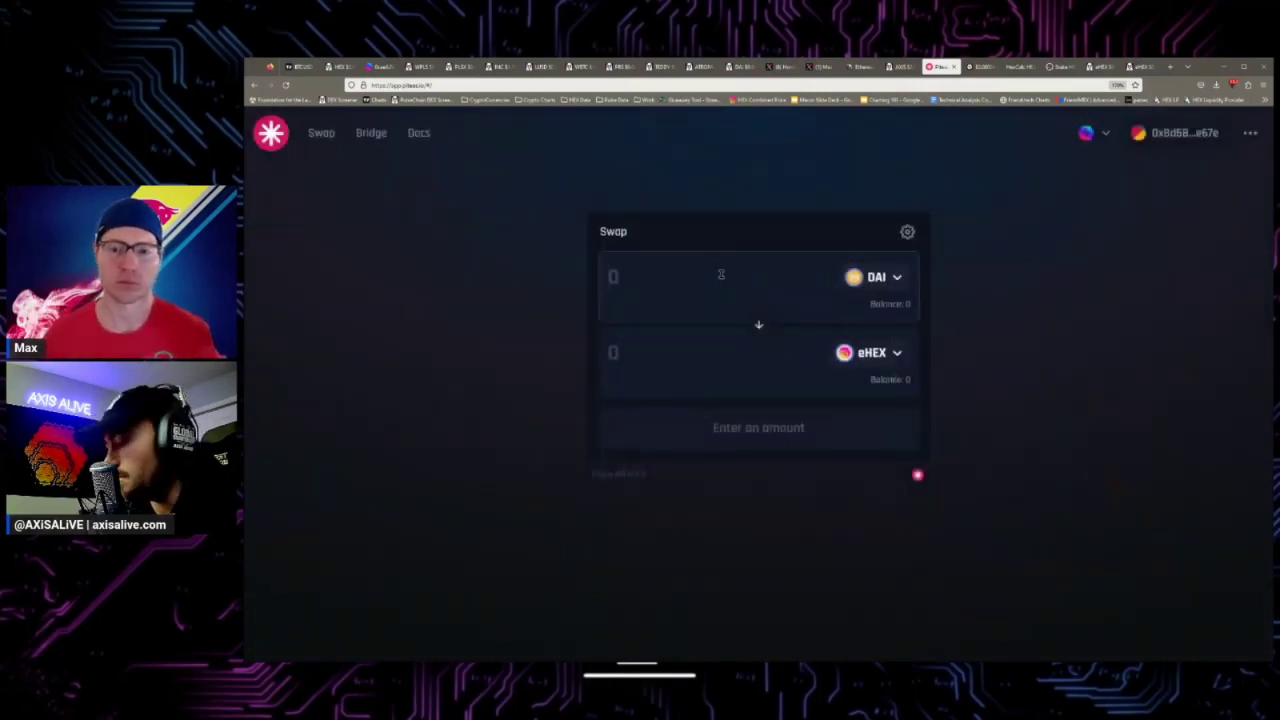
text(3000)
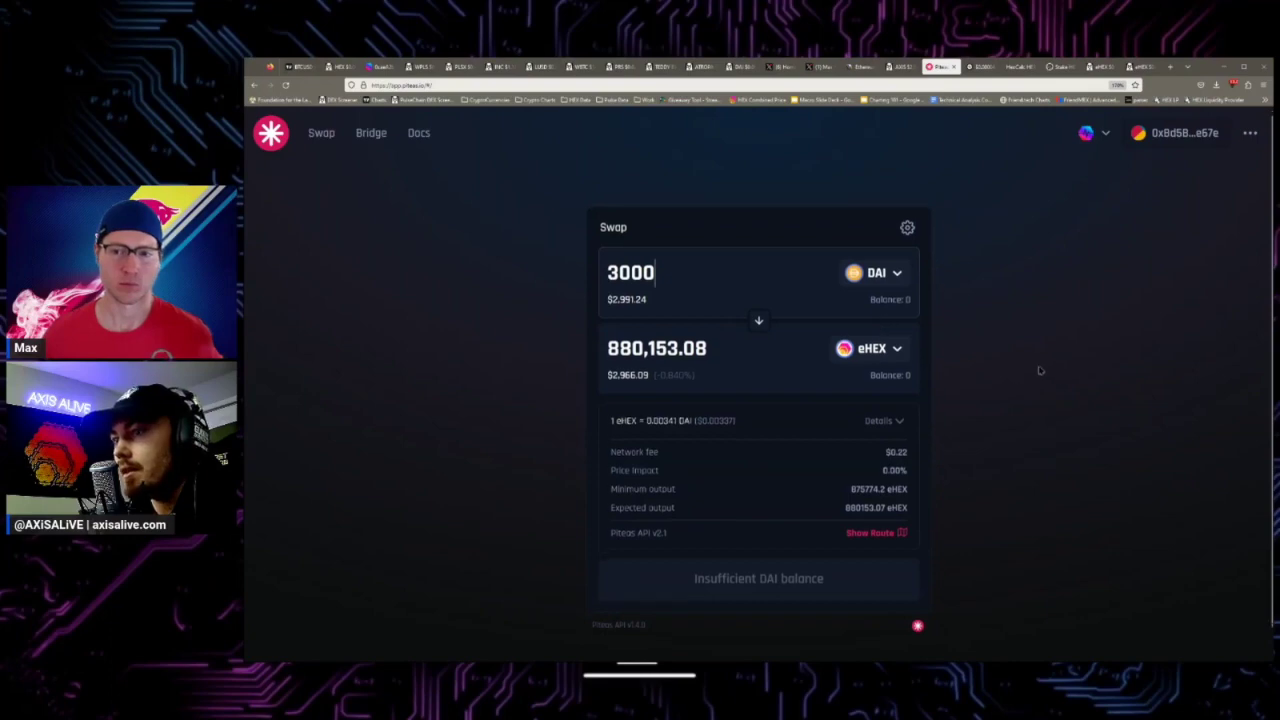
scroll(1014, 353, down, 1)
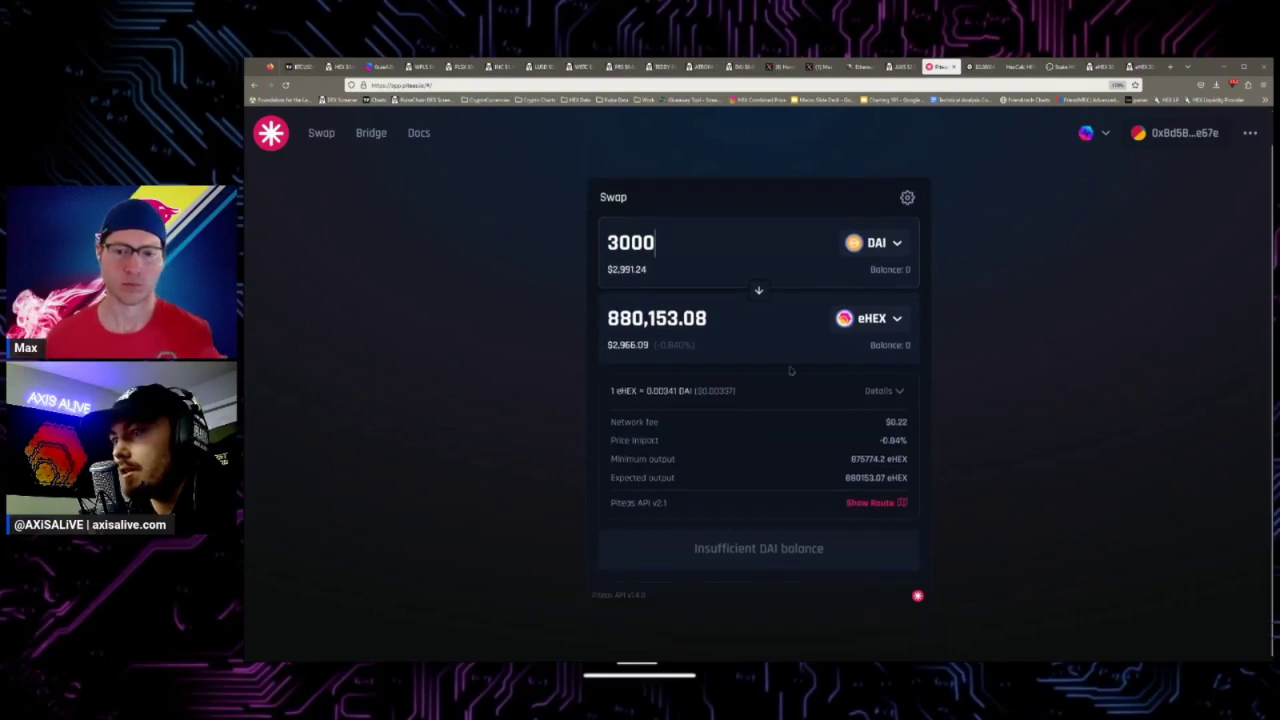
mouse_move(886, 505)
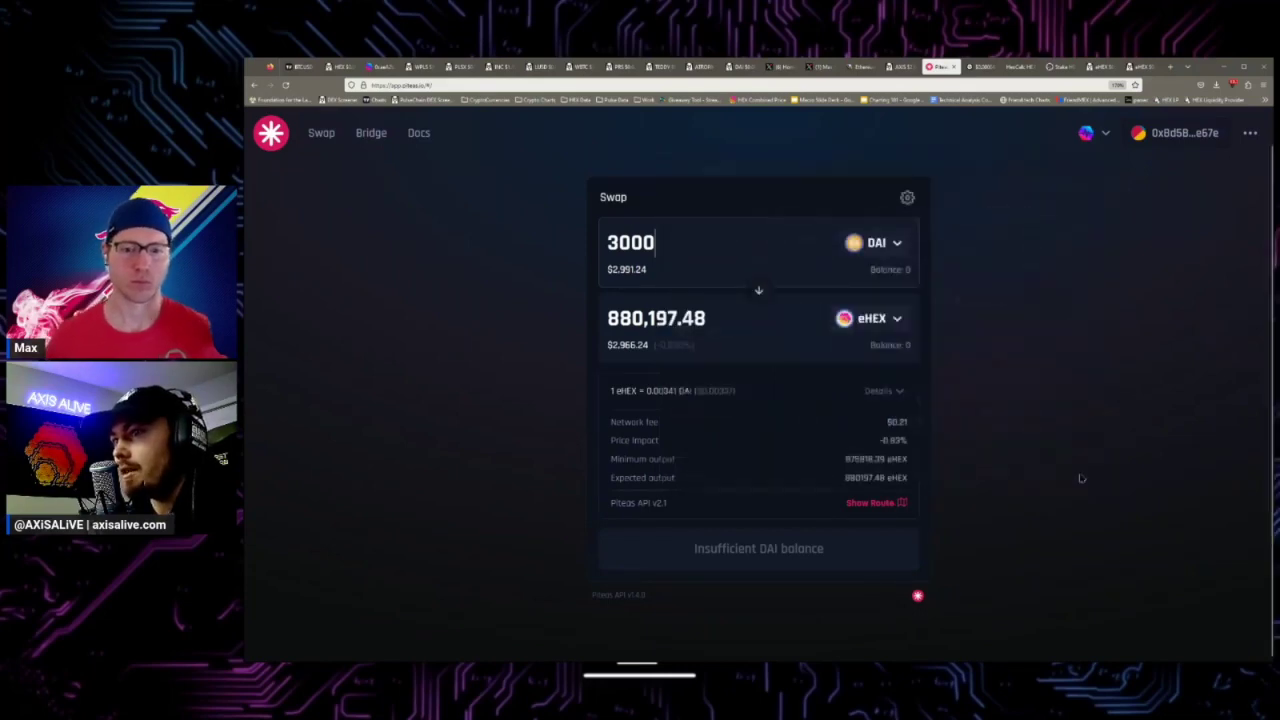
mouse_move(677, 352)
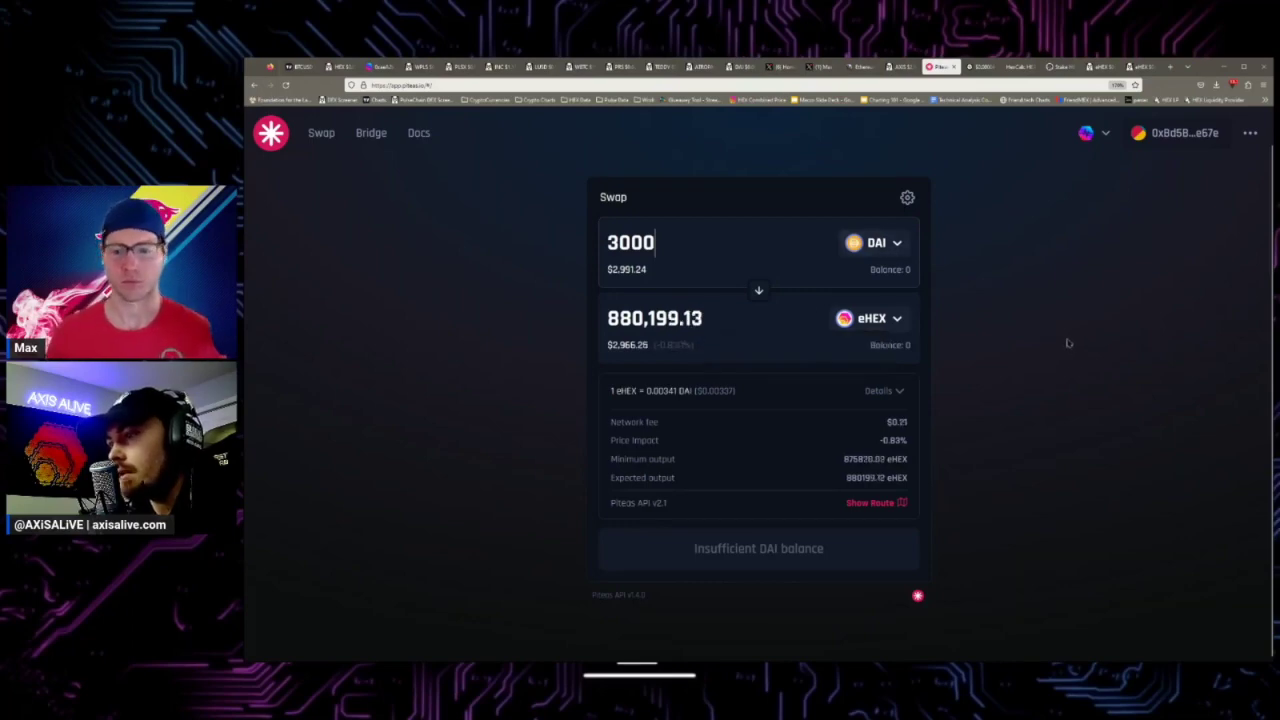
Step: Requote at 10000 DAI for about 2,904,008 eHEX, review the route split, then open the eHEX/HEX chart
double_click(740, 241)
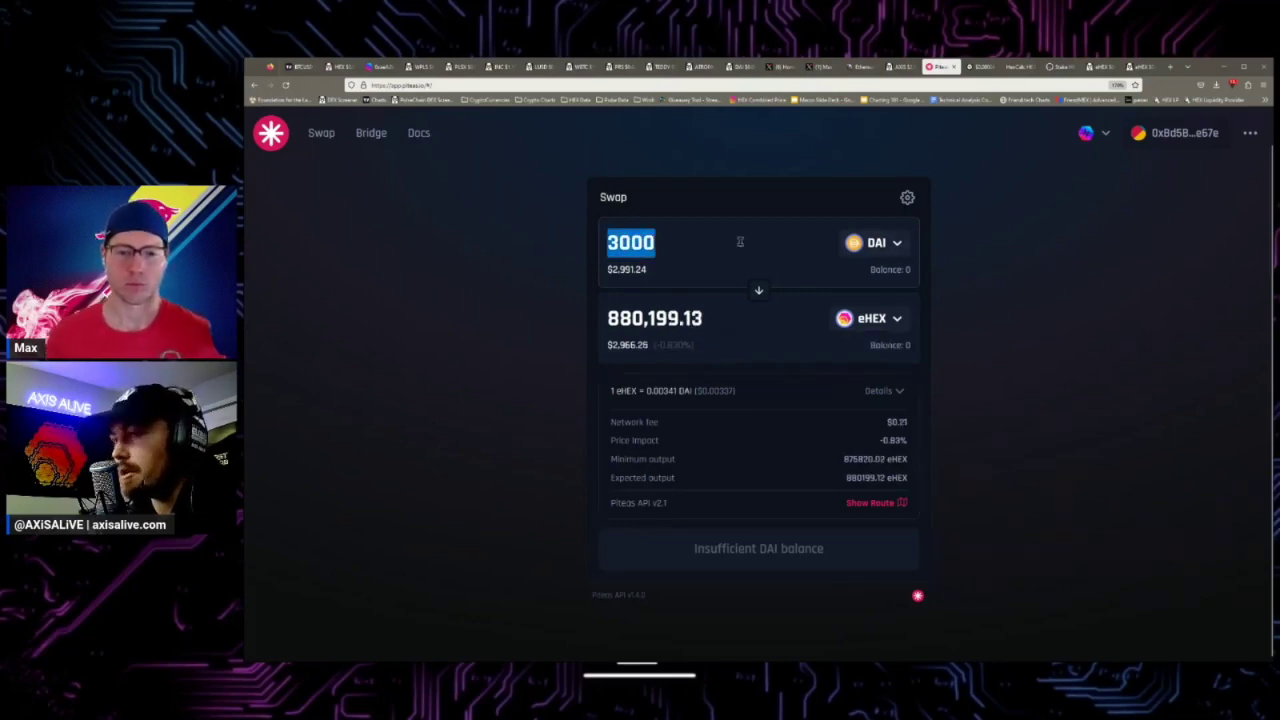
text(10000)
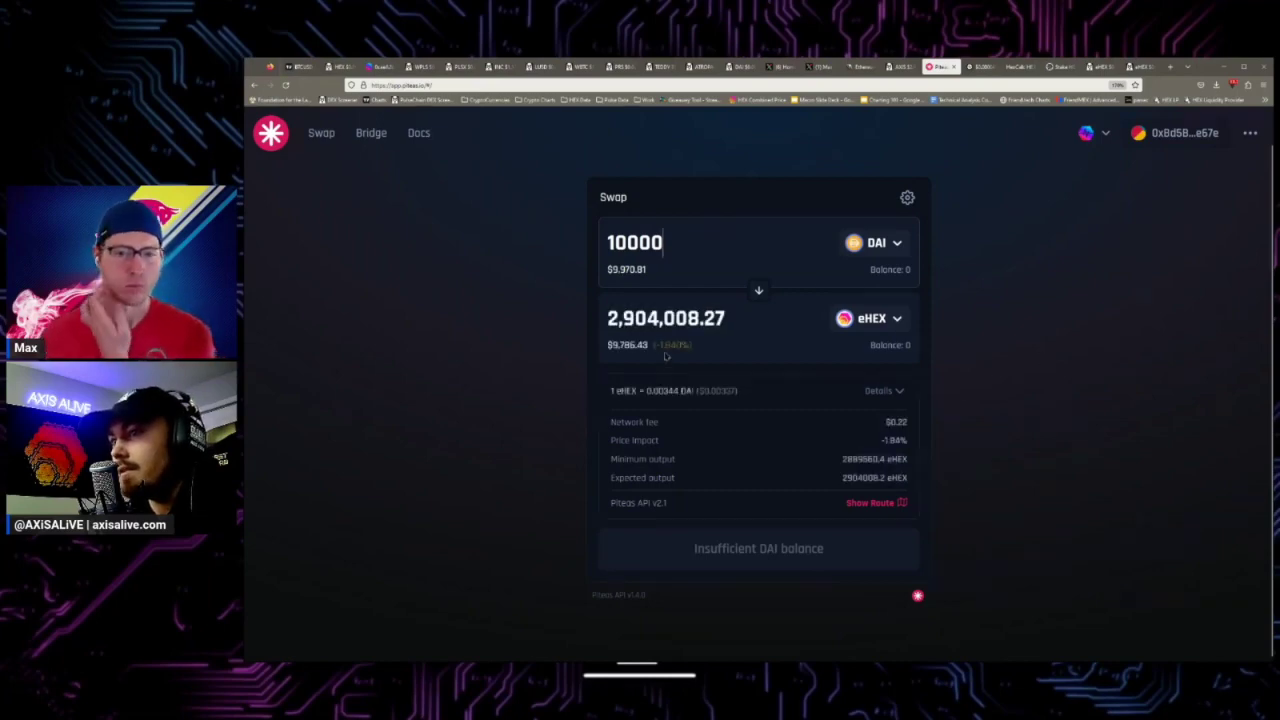
mouse_move(662, 356)
click(874, 504)
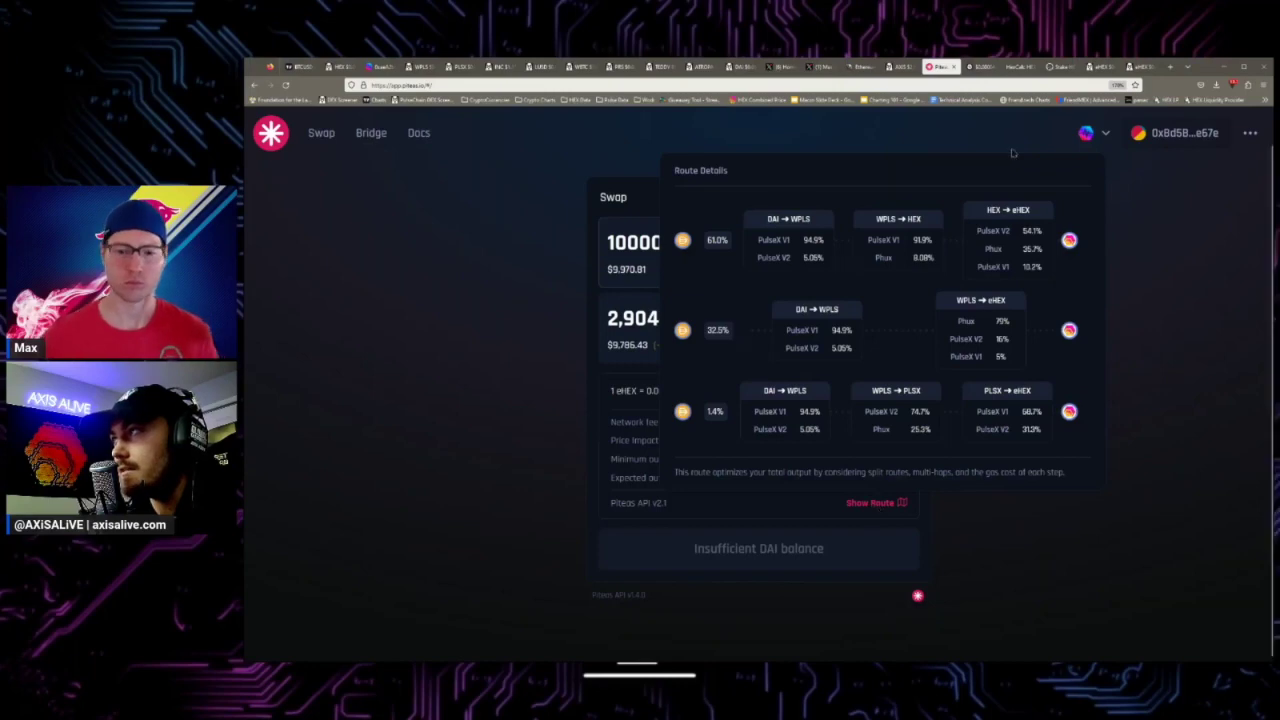
click(1135, 66)
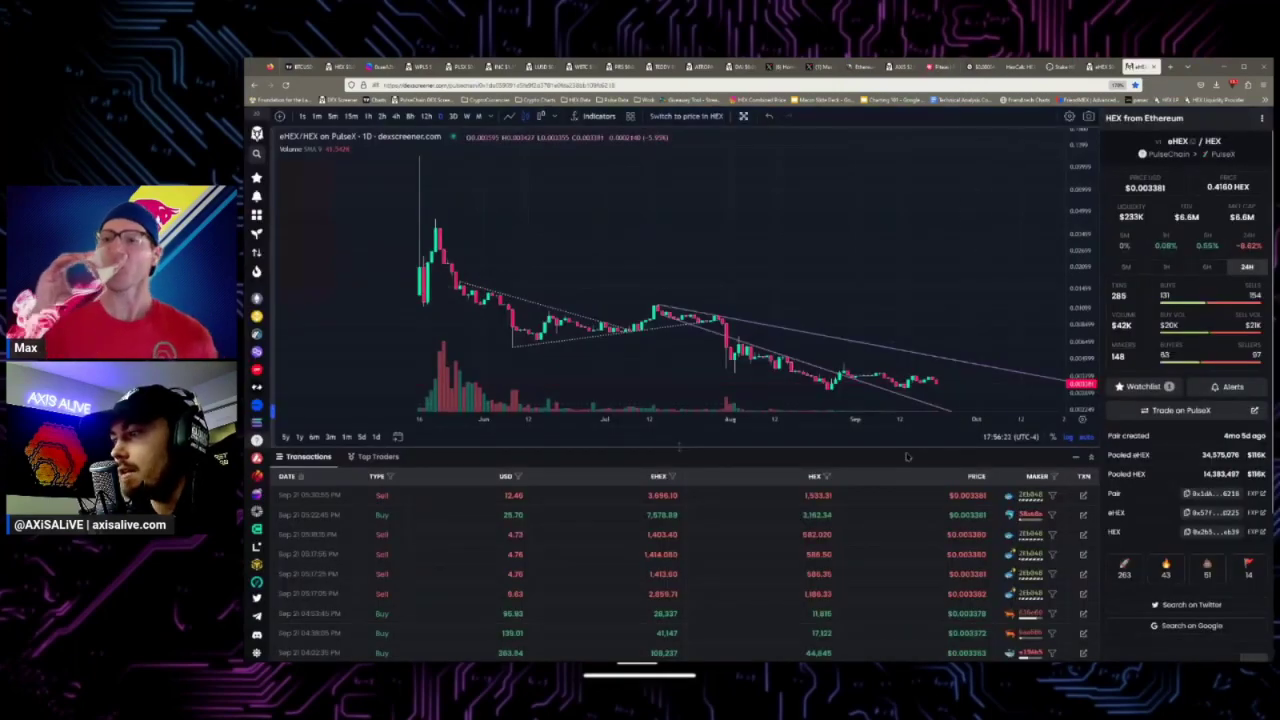
Step: Enlarge the eHEX/HEX chart over the transactions list and open the pair's options menu
drag(679, 447, 679, 545)
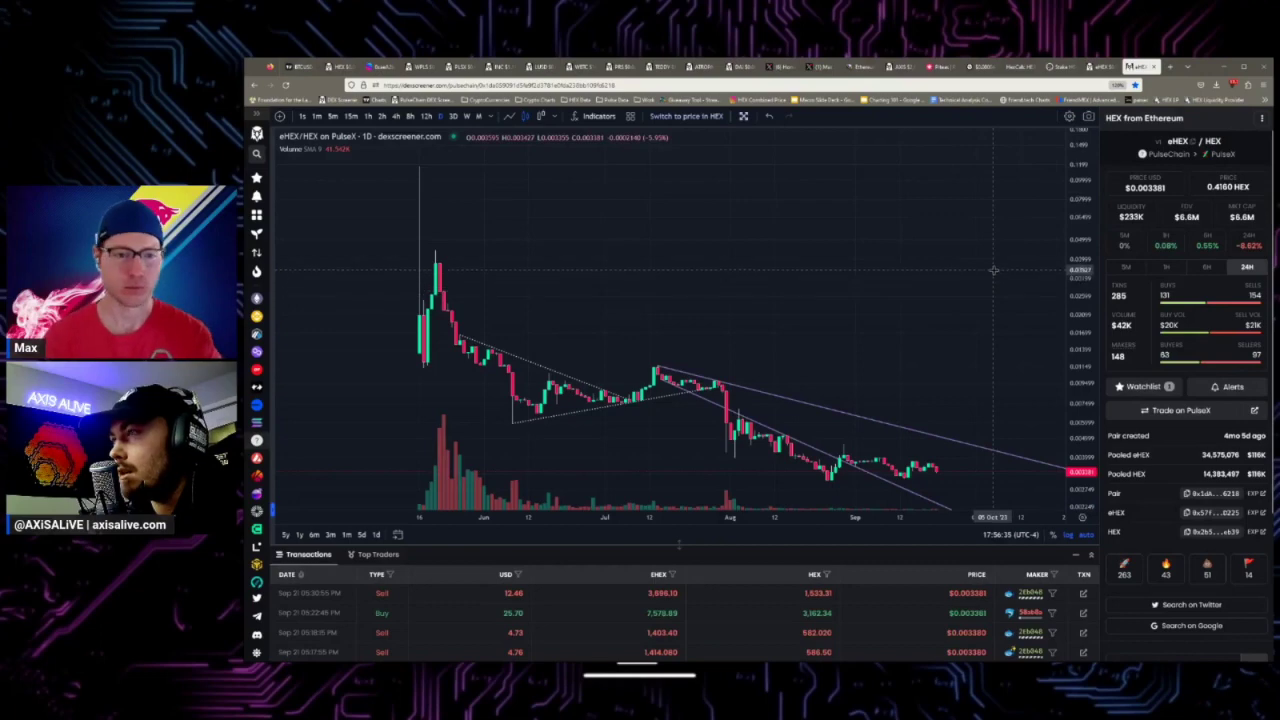
click(1263, 119)
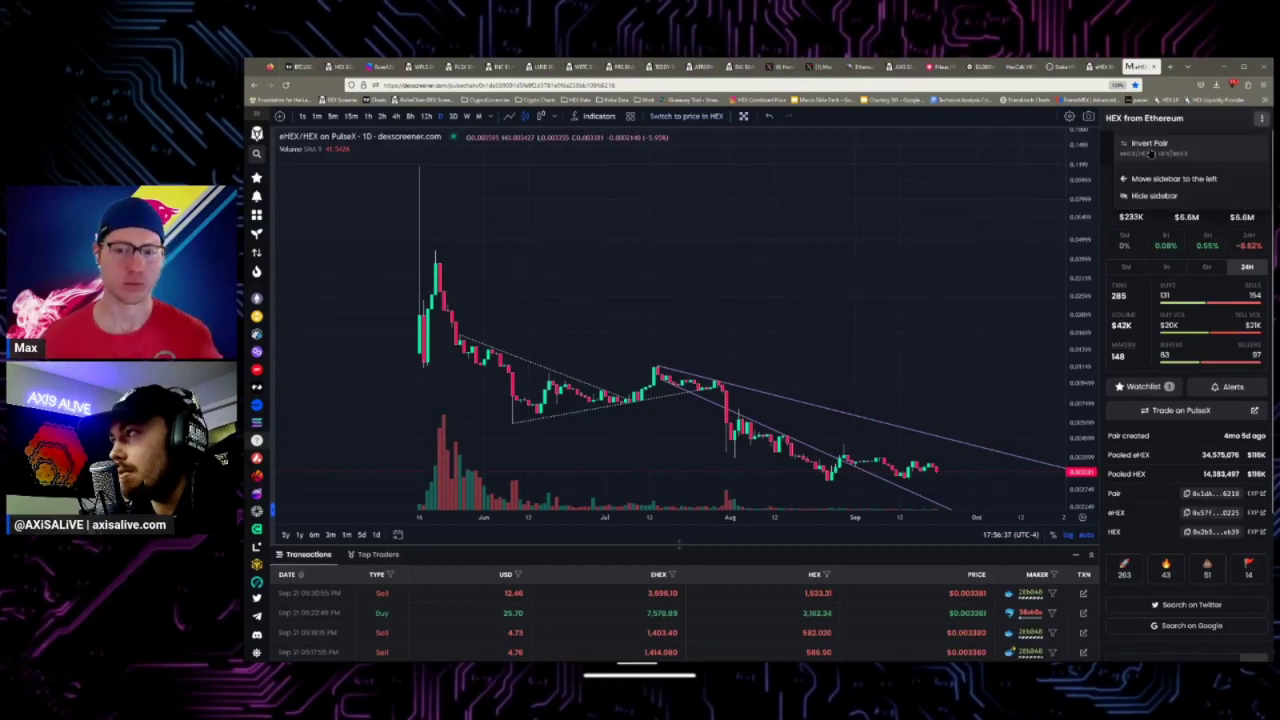
Step: Invert the pair to HEX/eHEX as a line chart priced in eHEX, showing June–October
click(1150, 142)
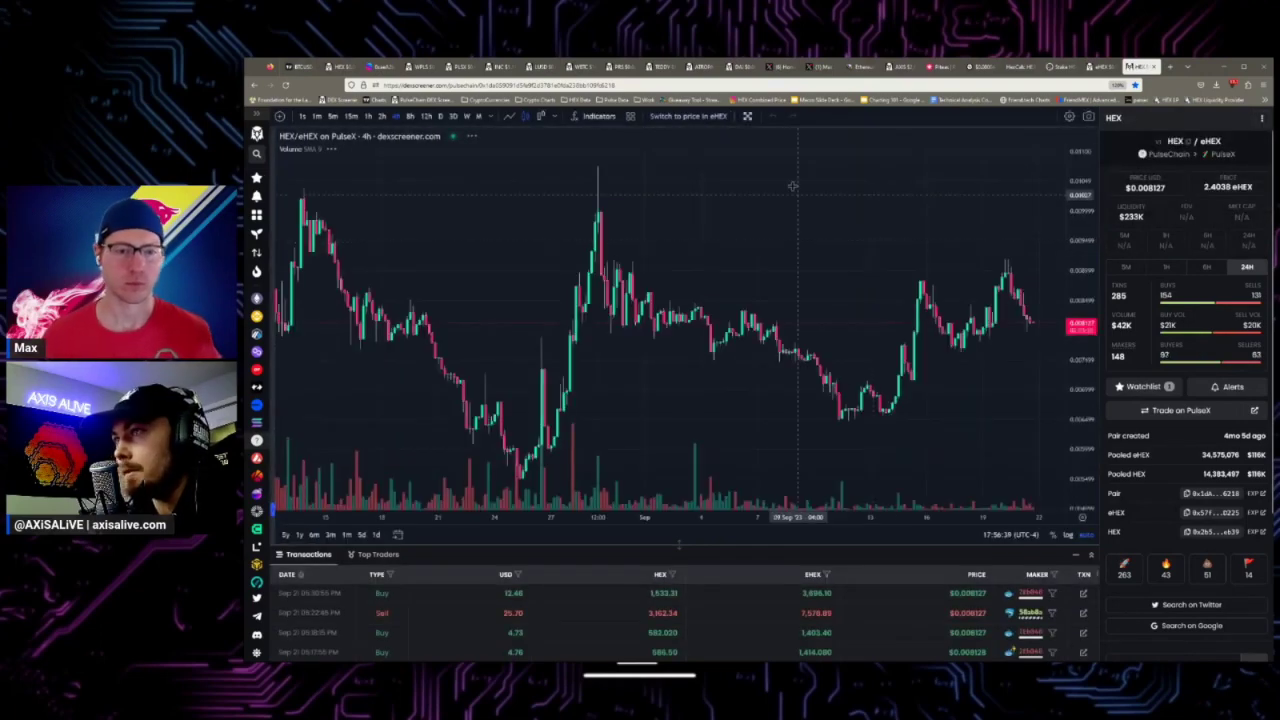
scroll(822, 185, down, 3)
click(510, 116)
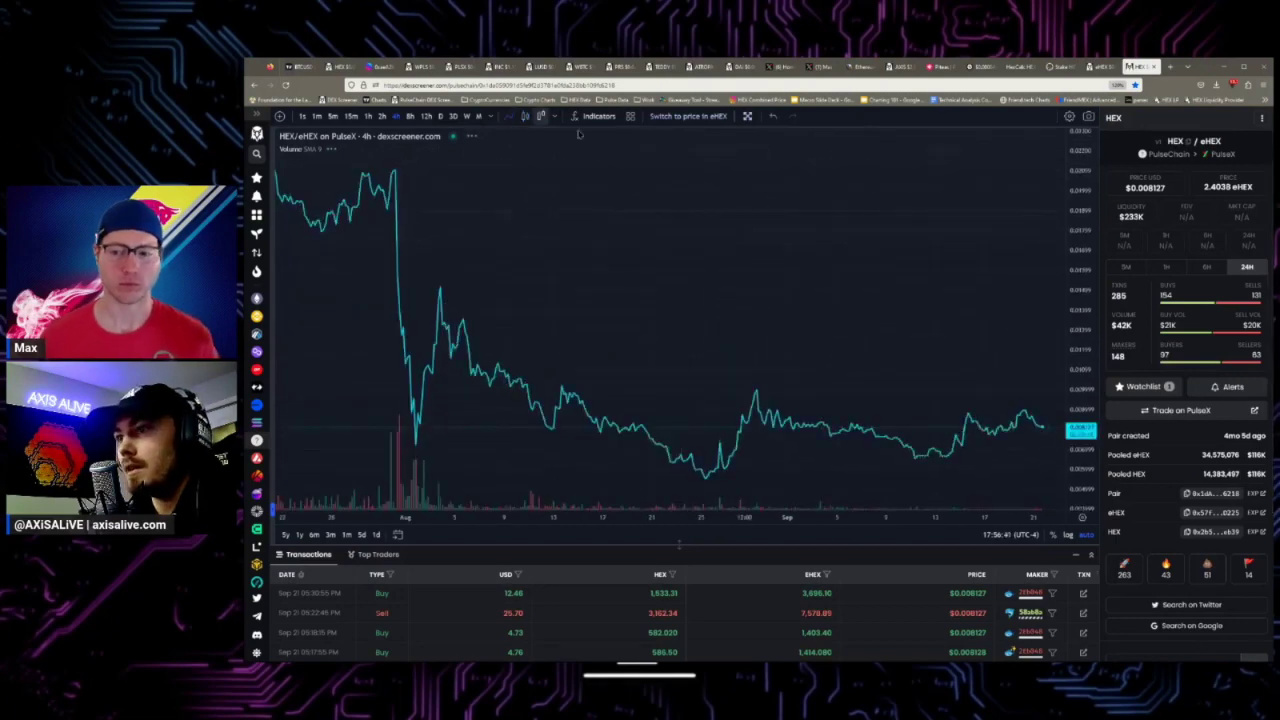
click(697, 117)
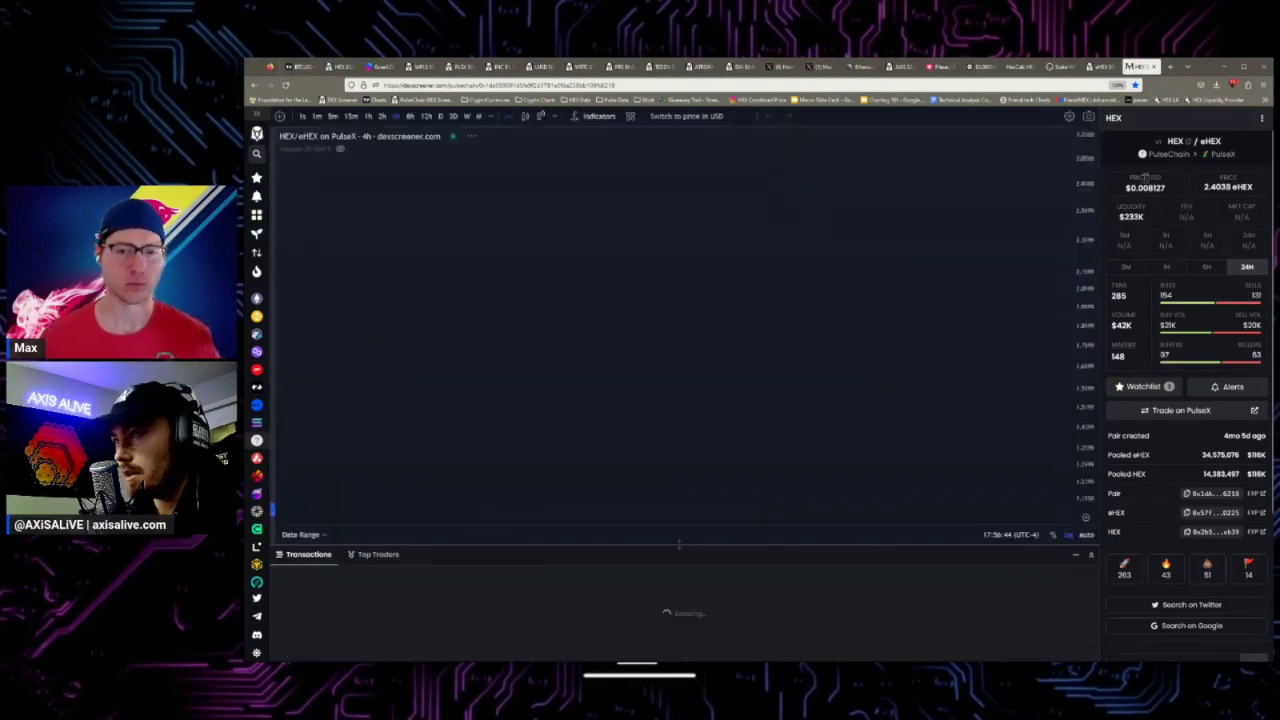
scroll(966, 186, down, 3)
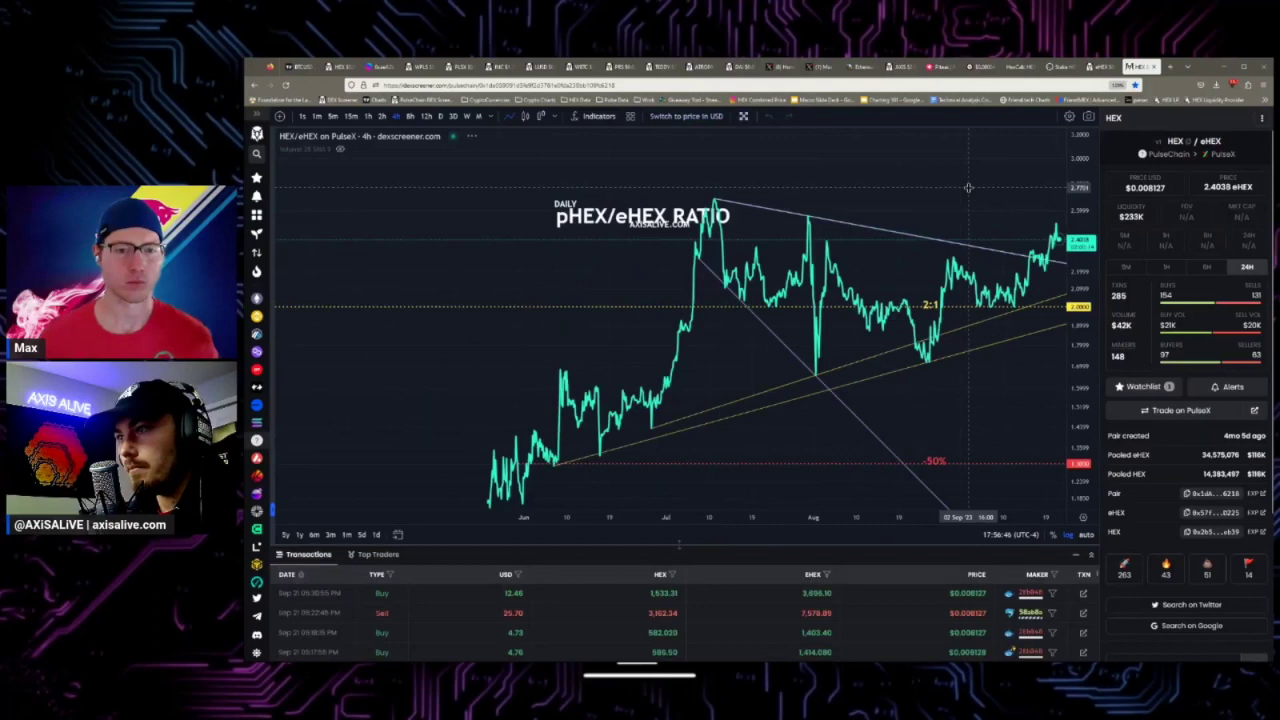
drag(966, 186, 891, 189)
scroll(865, 185, up, 2)
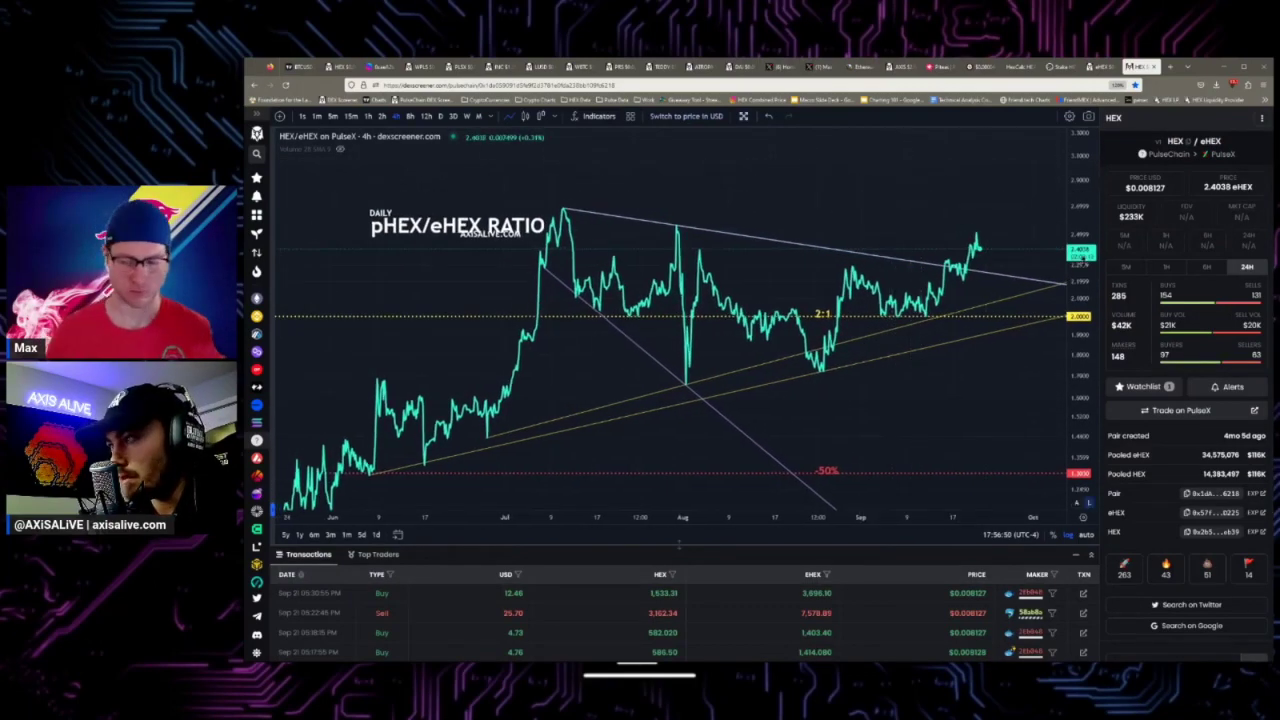
Step: Switch to the daily timeframe, fit the chart, and move the DAILY pHEX/eHEX RATIO title down-left
click(440, 116)
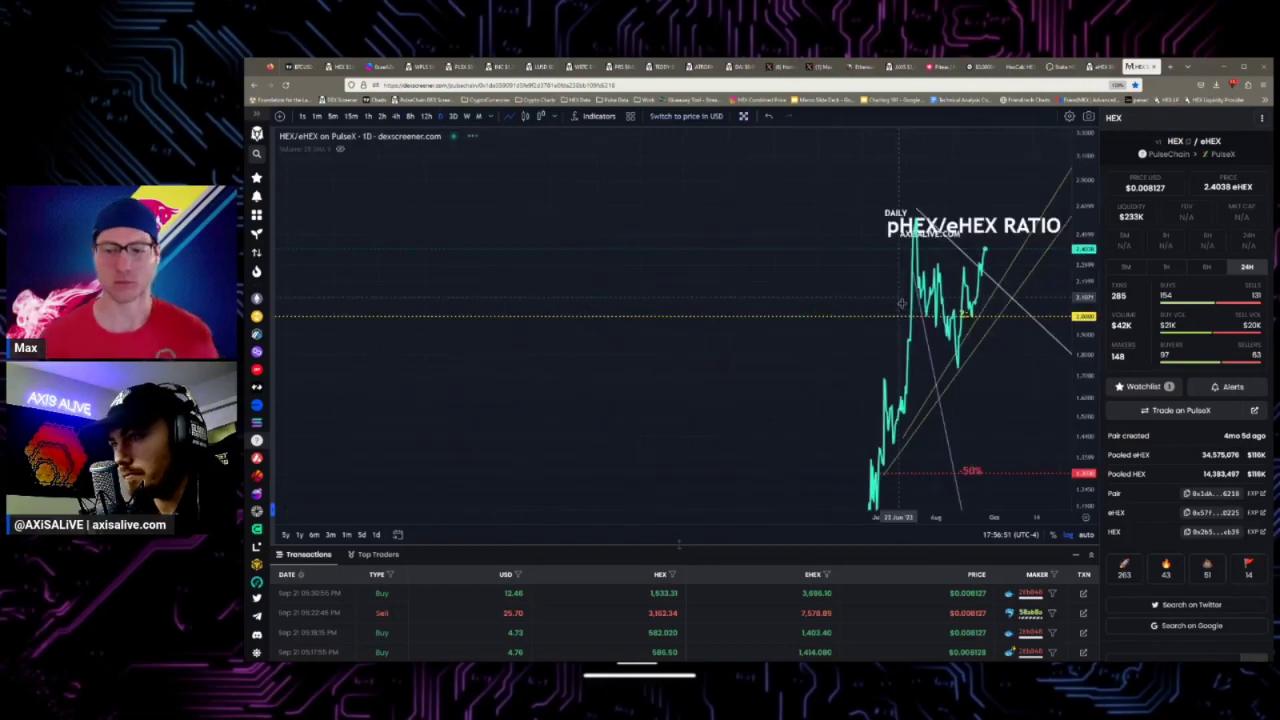
scroll(776, 413, up, 3)
scroll(937, 411, left, 5)
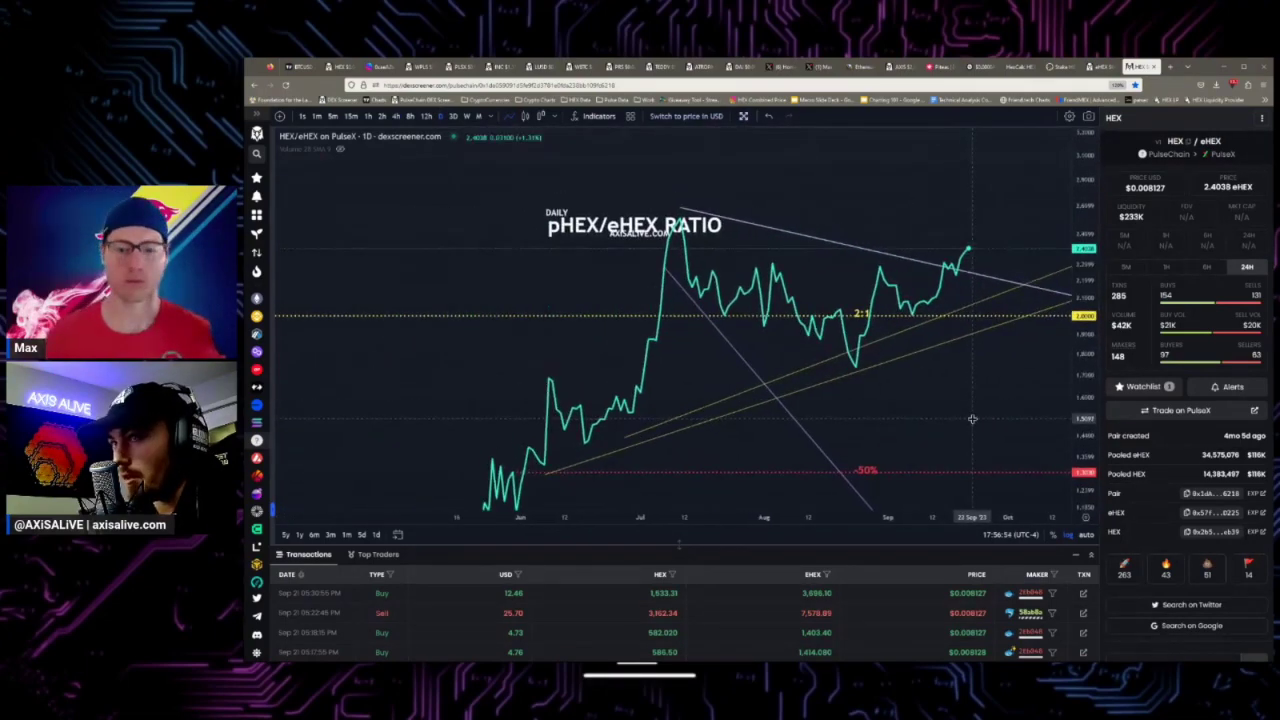
drag(937, 411, 926, 371)
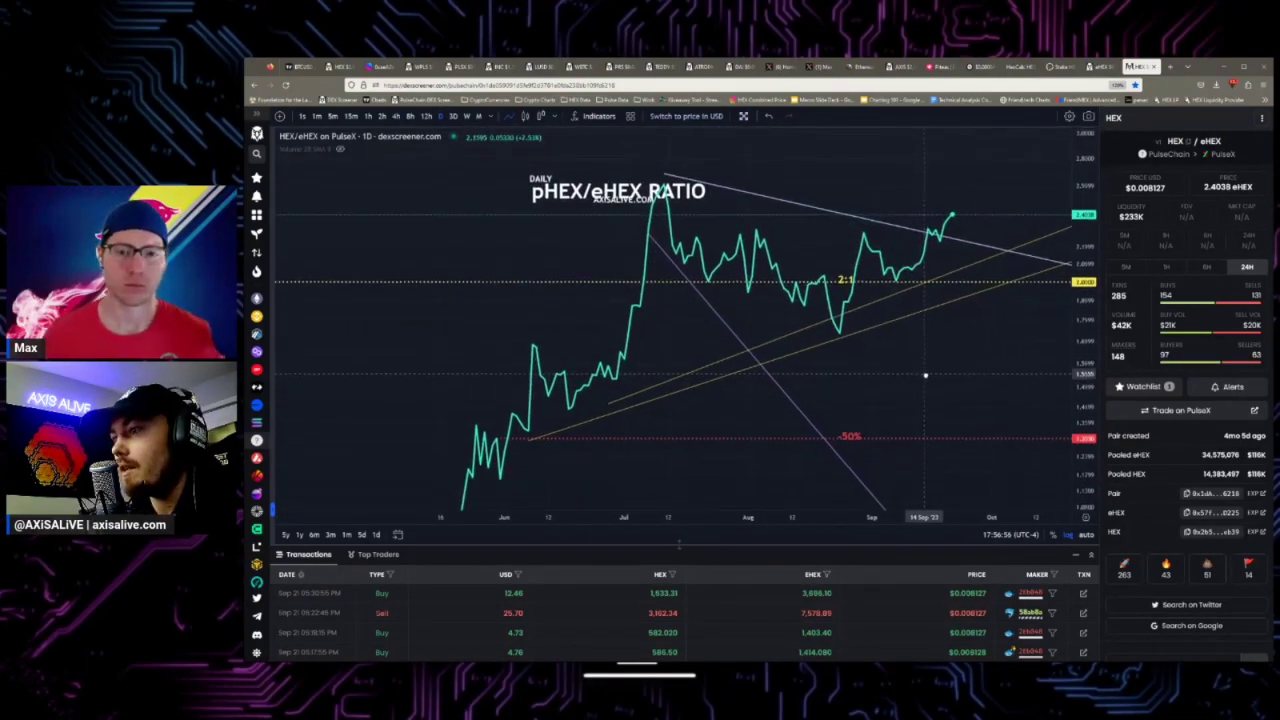
drag(1093, 388, 1047, 403)
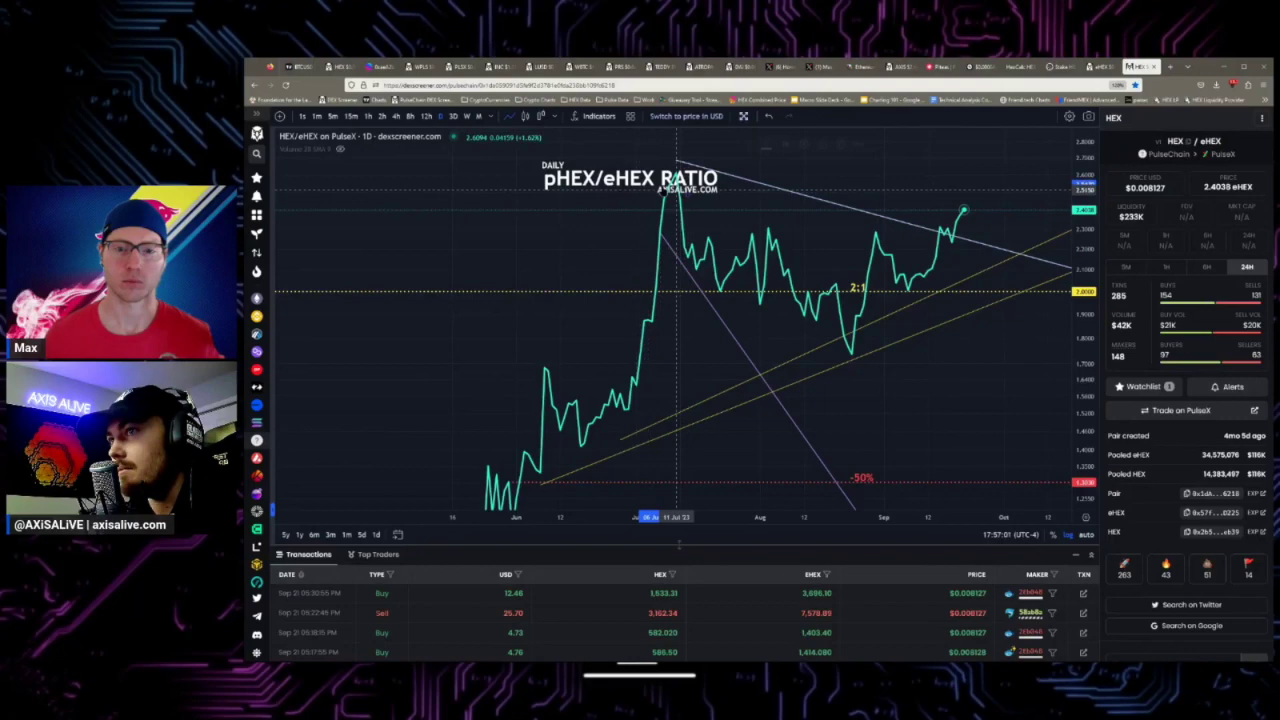
click(550, 170)
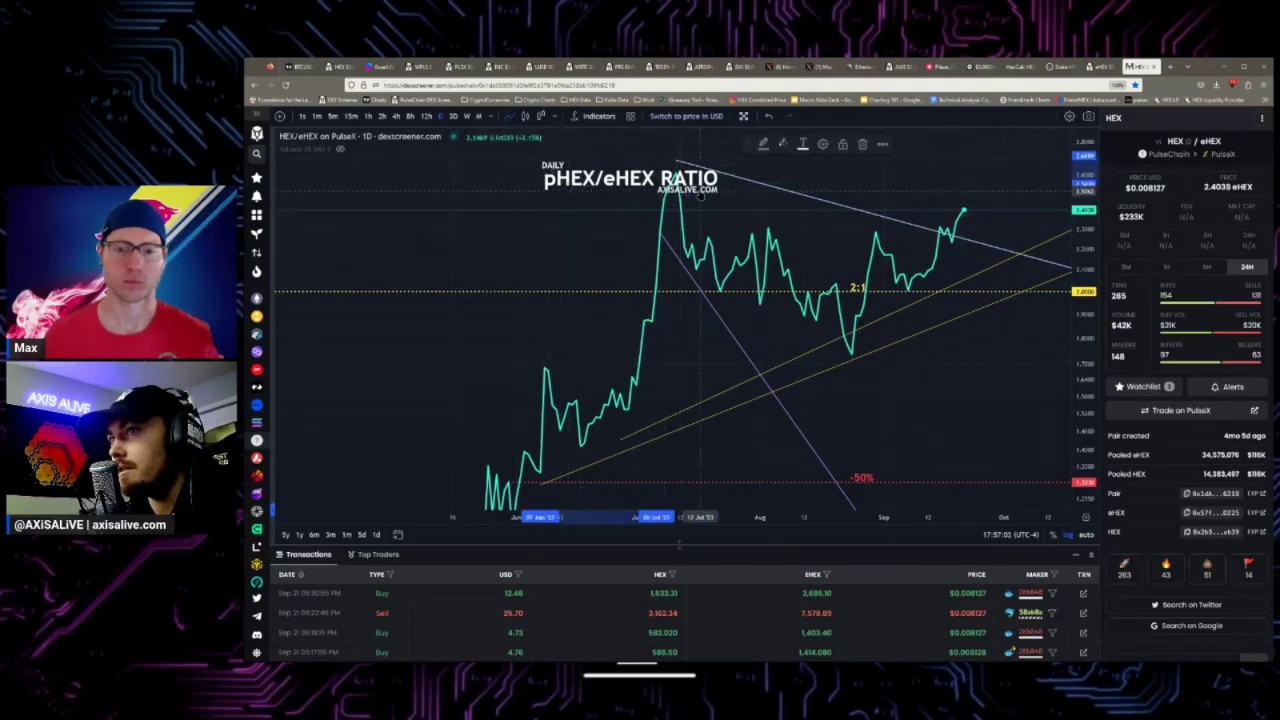
drag(702, 195, 542, 257)
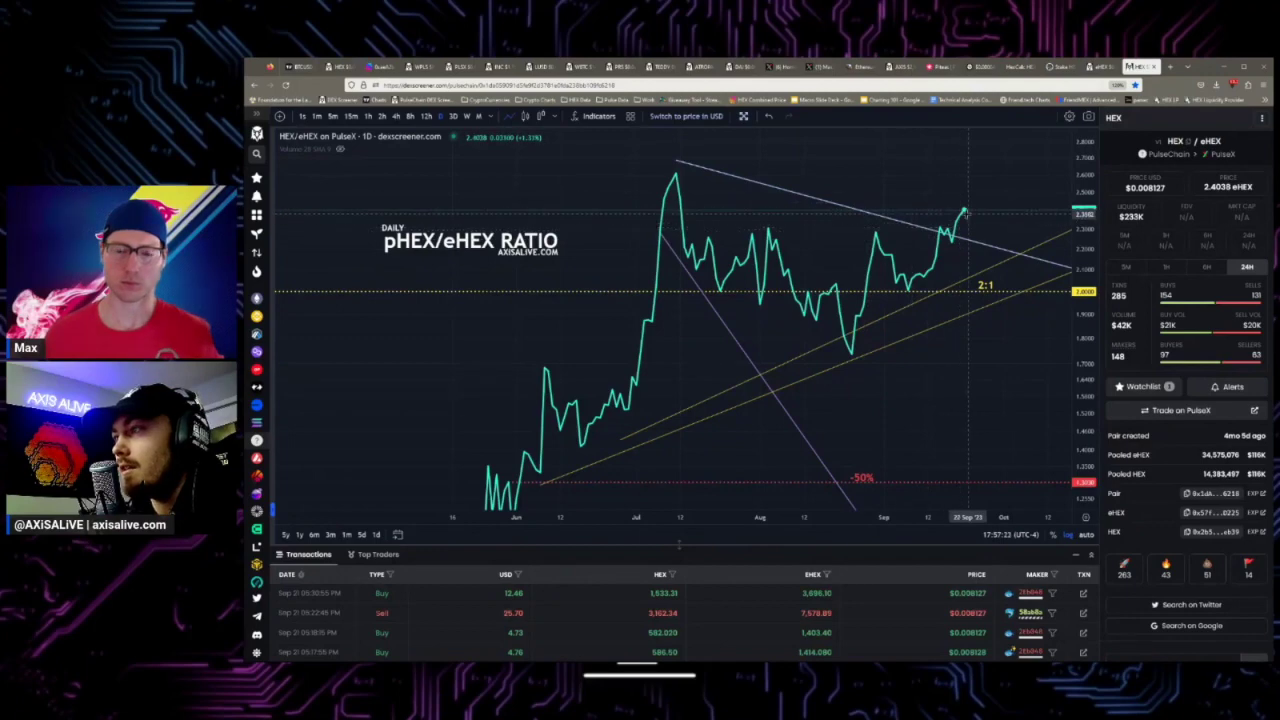
Step: Switch the ratio chart to candlesticks and try red circles on the peaks, then undo them
click(526, 117)
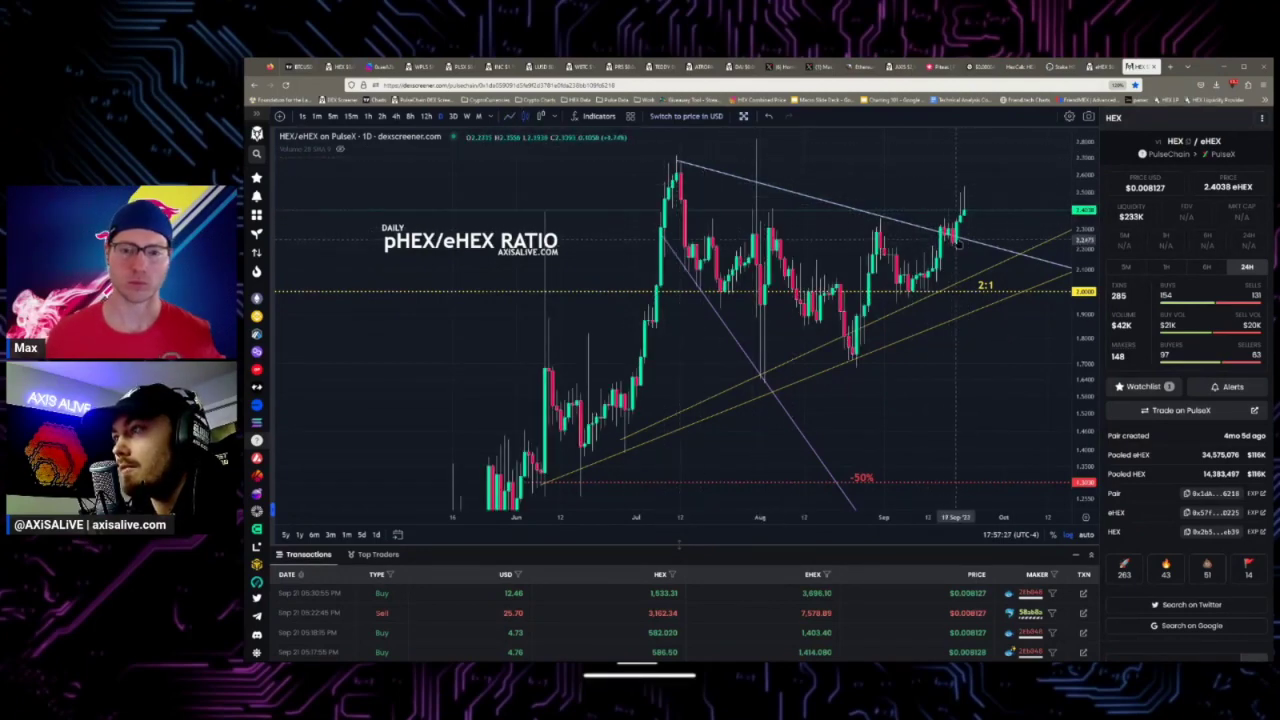
click(273, 399)
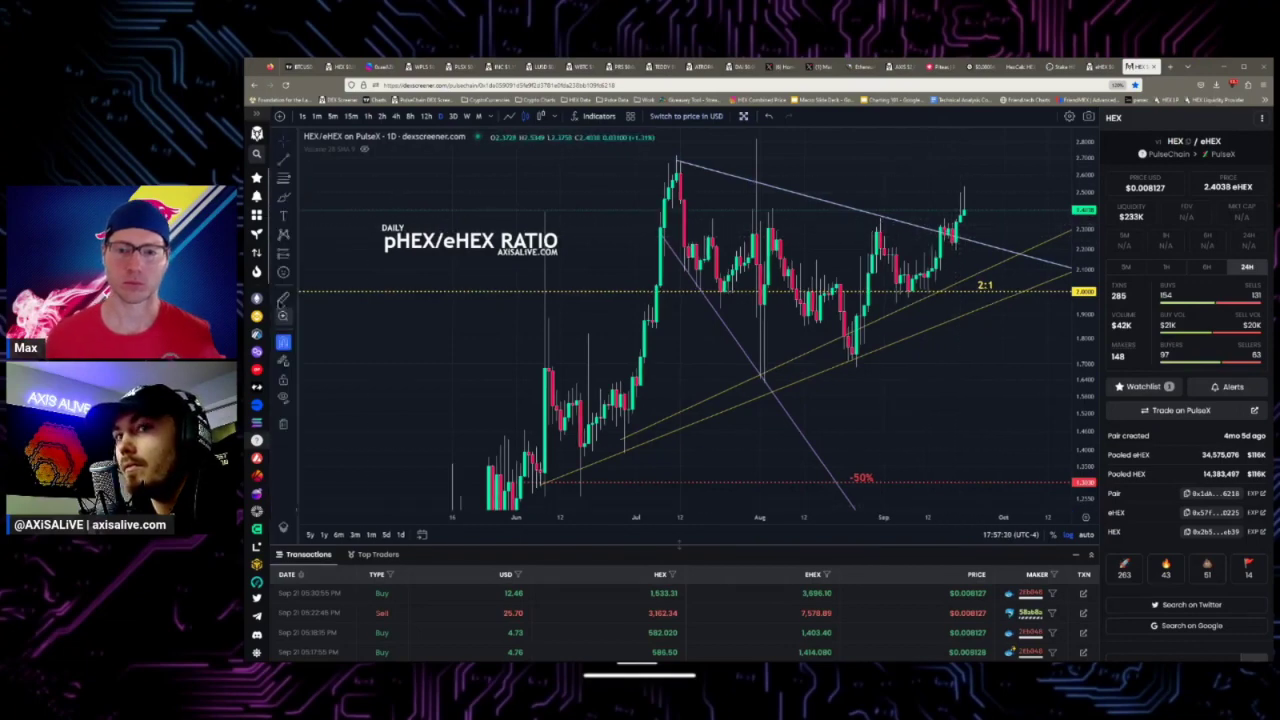
click(879, 219)
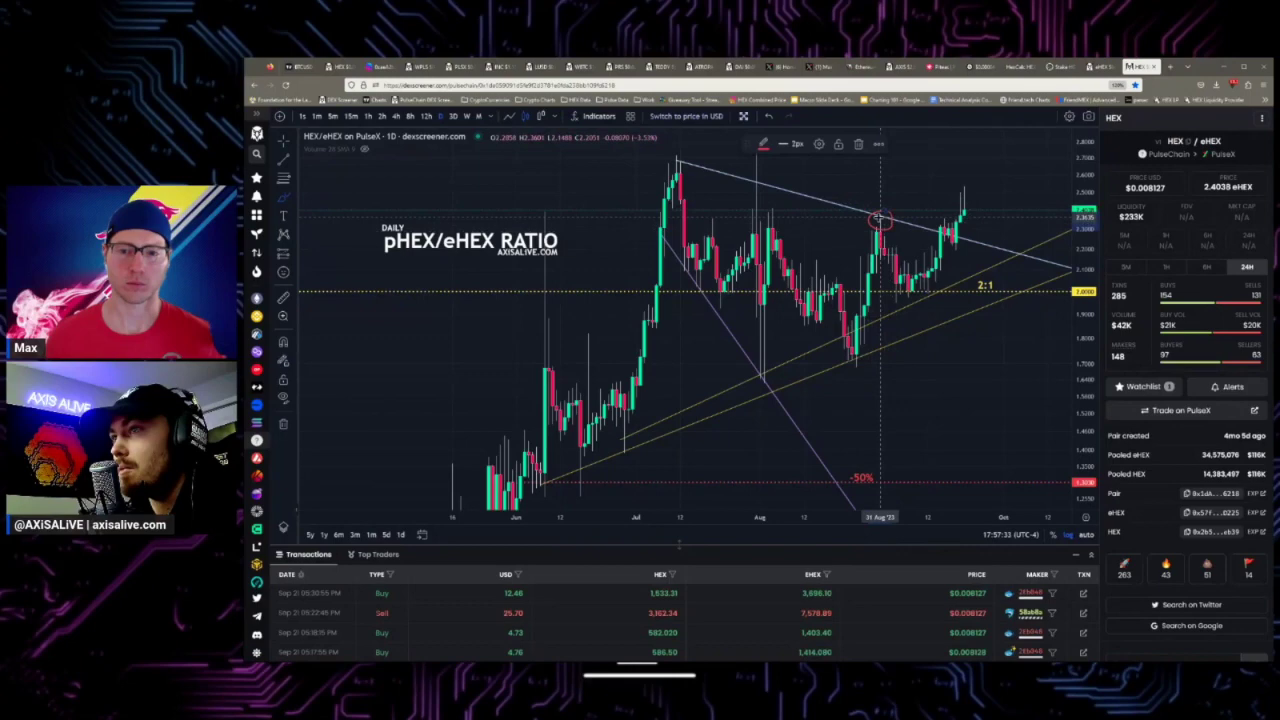
click(678, 161)
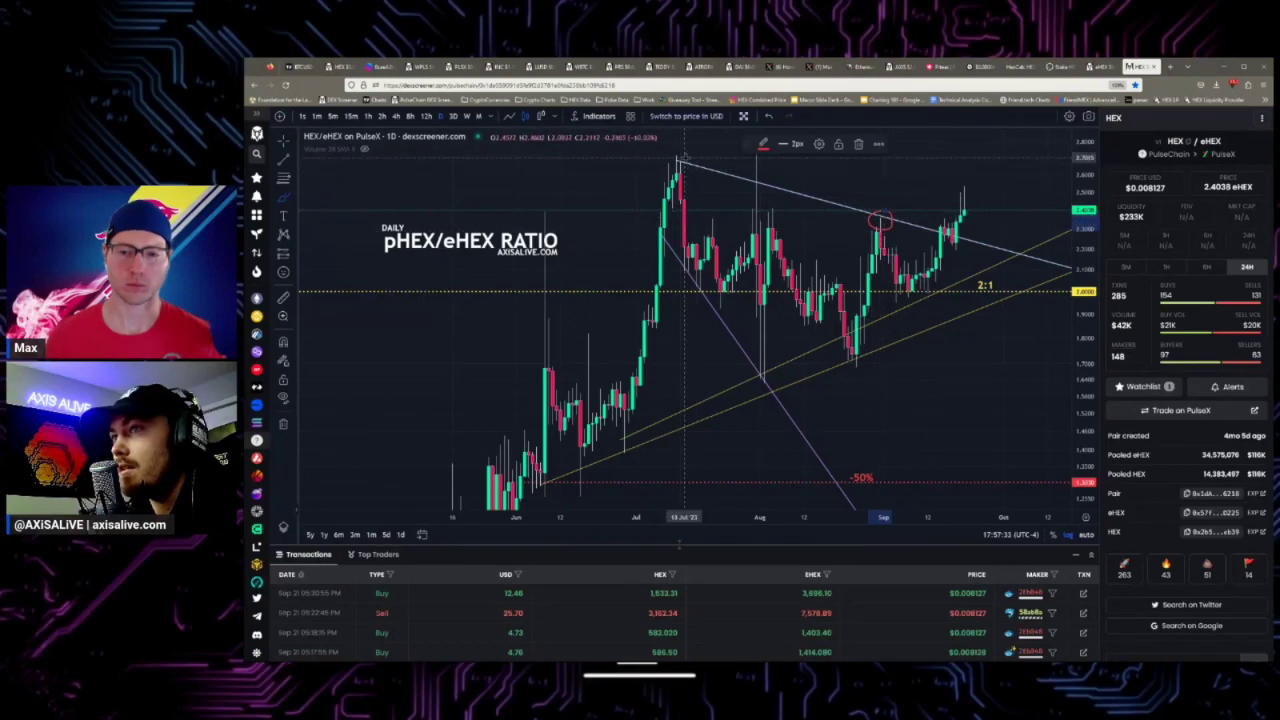
click(945, 225)
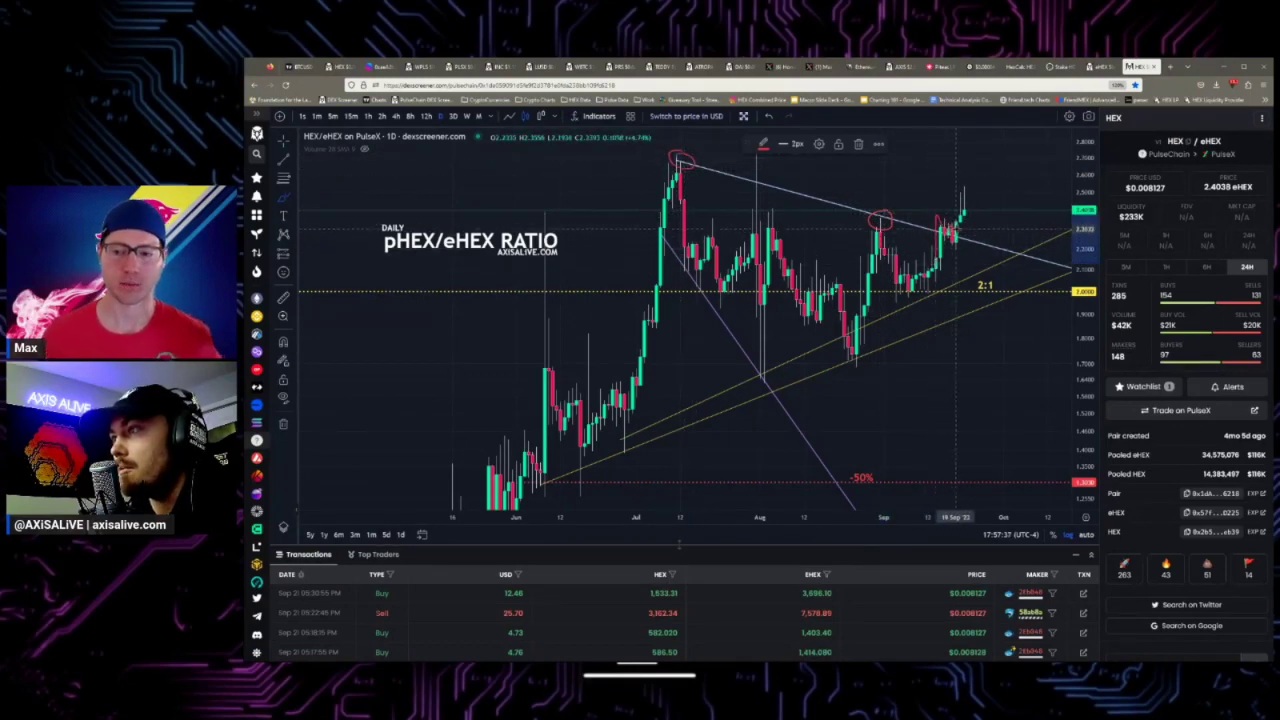
key(ctrl+z)
key(ctrl+z)
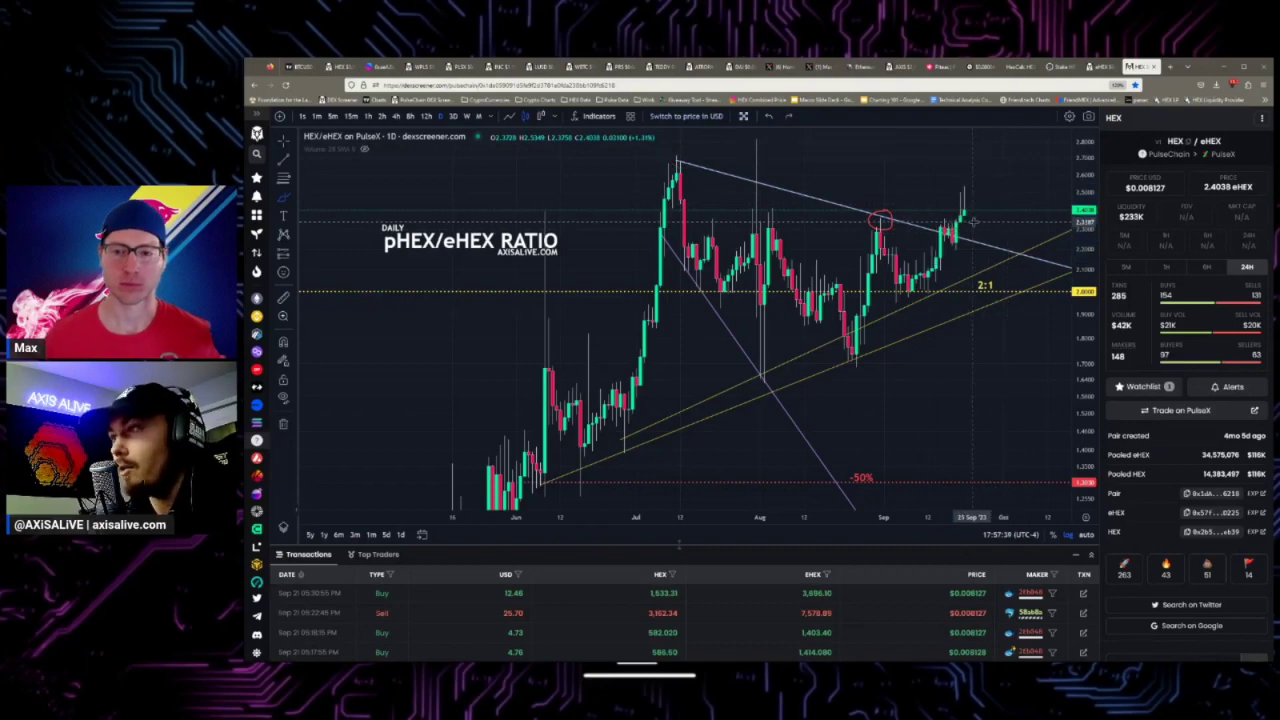
key(ctrl+z)
Step: Sketch red ellipses, strokes and a curved arrow toward the 2:1 line, then undo them all
mouse_move(958, 185)
mouse_down()
mouse_move(985, 225)
mouse_move(1028, 226)
mouse_move(973, 218)
mouse_up()
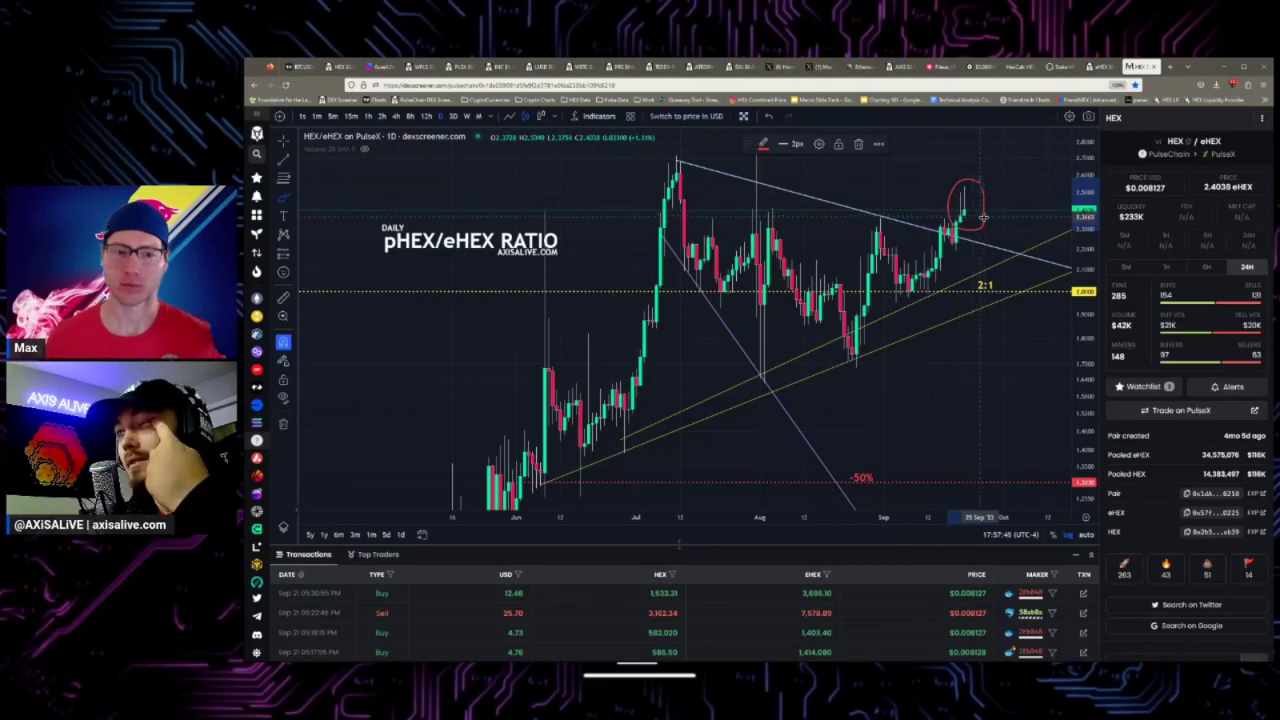
mouse_move(999, 169)
mouse_down()
mouse_move(970, 205)
mouse_move(917, 209)
mouse_up()
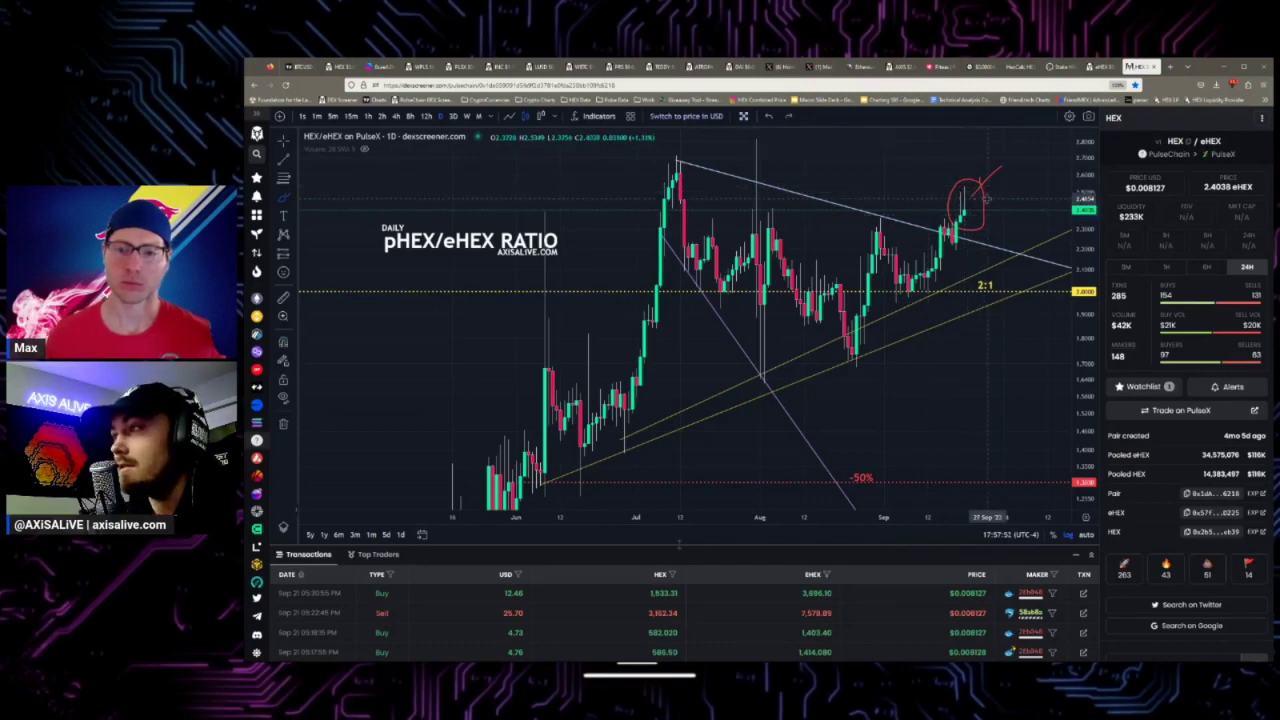
key(ctrl+z)
key(ctrl+z)
key(ctrl+z)
mouse_move(968, 210)
mouse_down()
mouse_move(990, 256)
mouse_move(996, 232)
mouse_up()
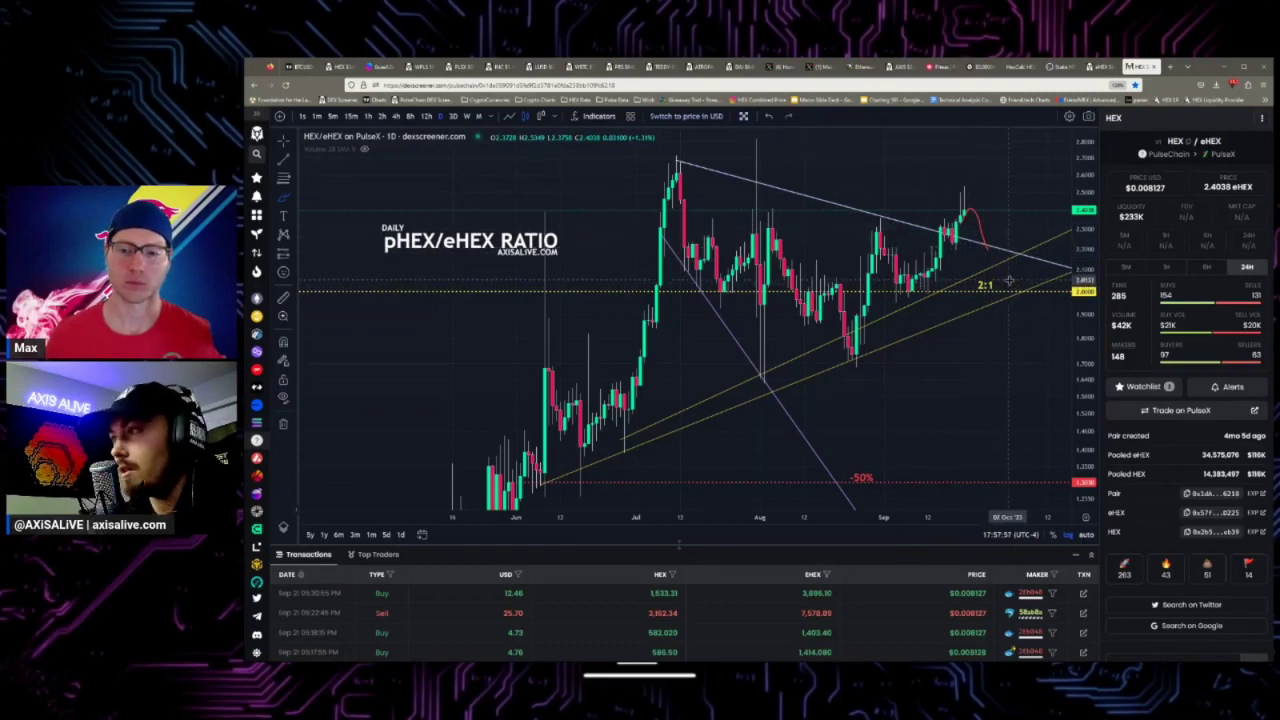
key(ctrl+z)
drag(972, 215, 1008, 290)
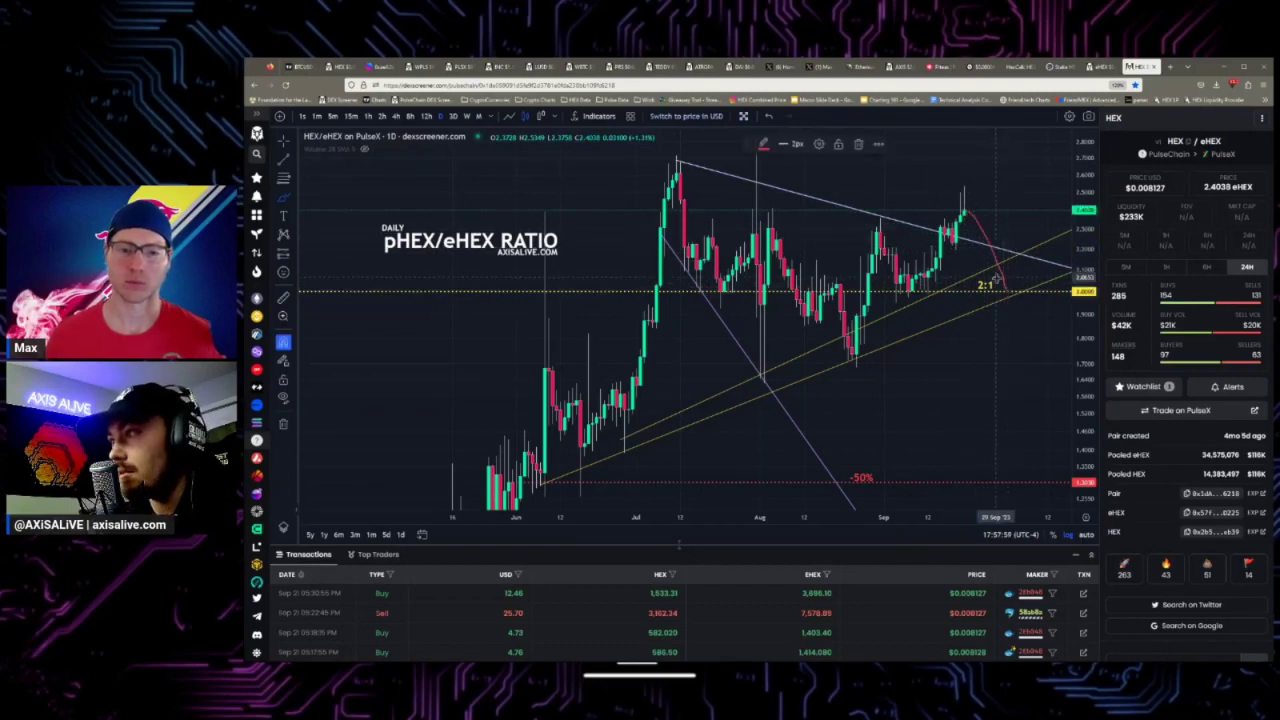
mouse_move(985, 178)
mouse_down()
mouse_move(943, 192)
mouse_move(1040, 240)
mouse_move(985, 175)
mouse_up()
key(ctrl+z)
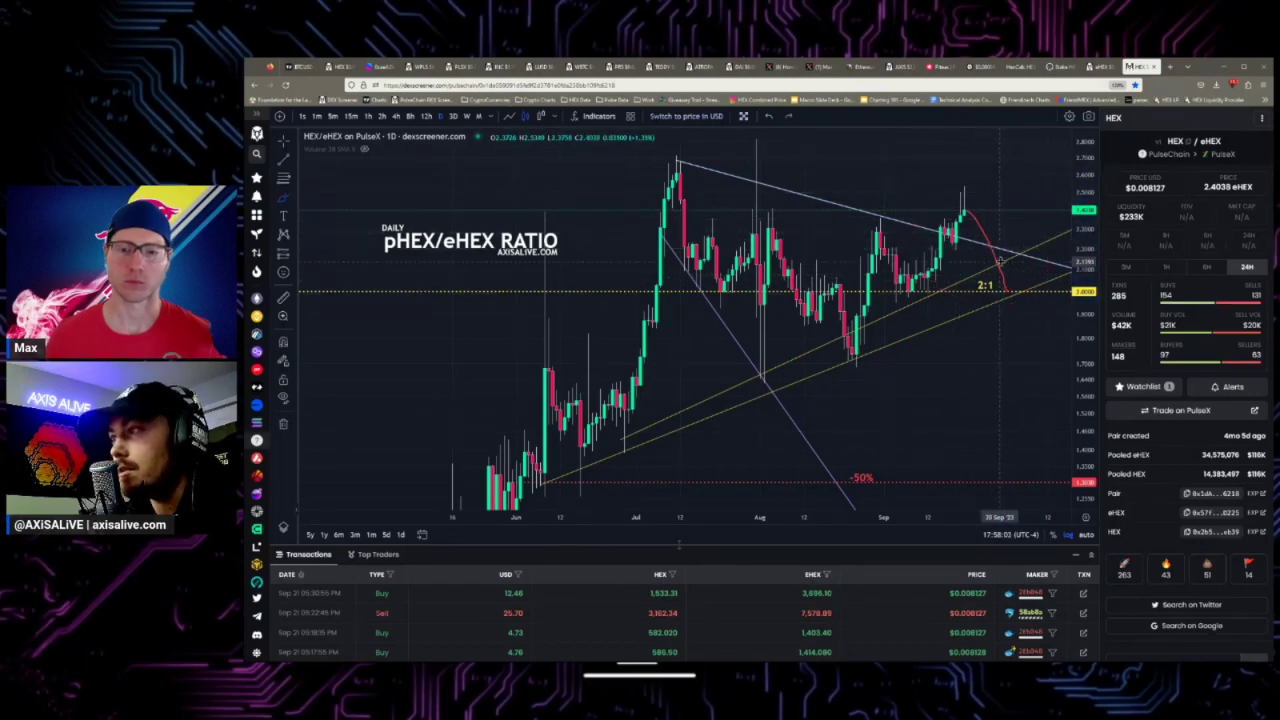
key(ctrl+z)
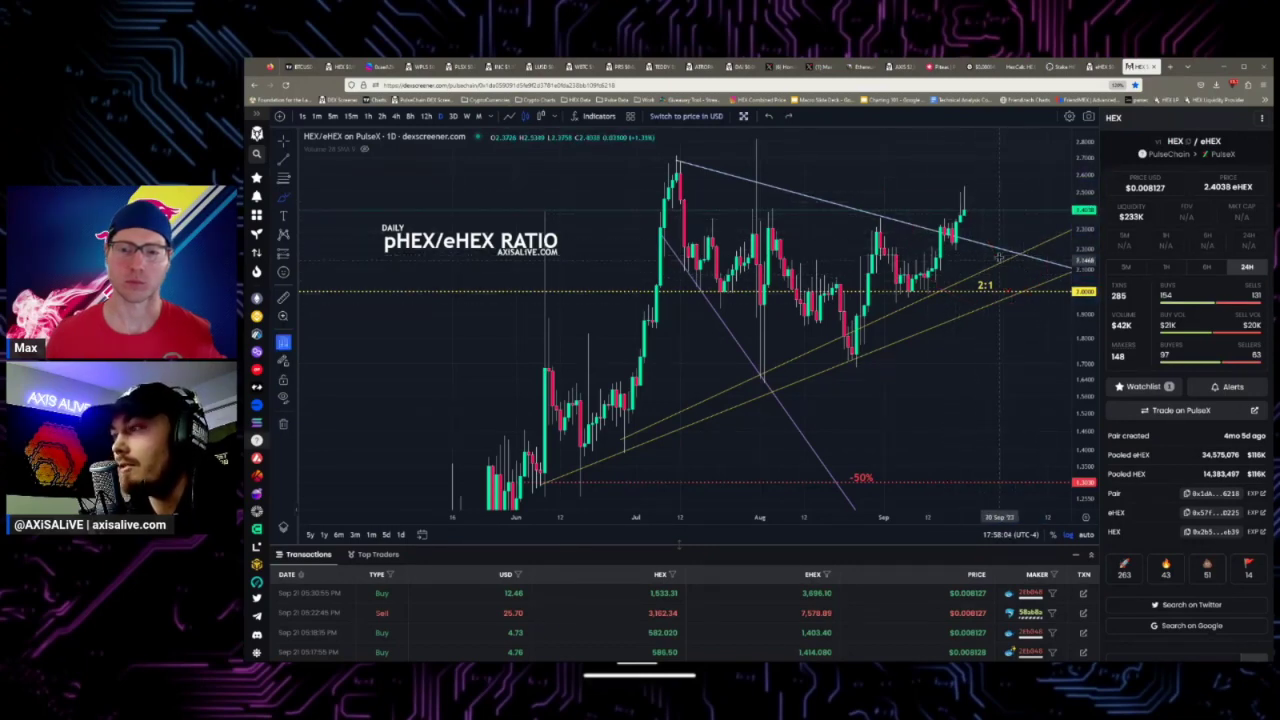
Step: Exit drawing mode and return to the Piteas swap page
click(285, 140)
click(320, 144)
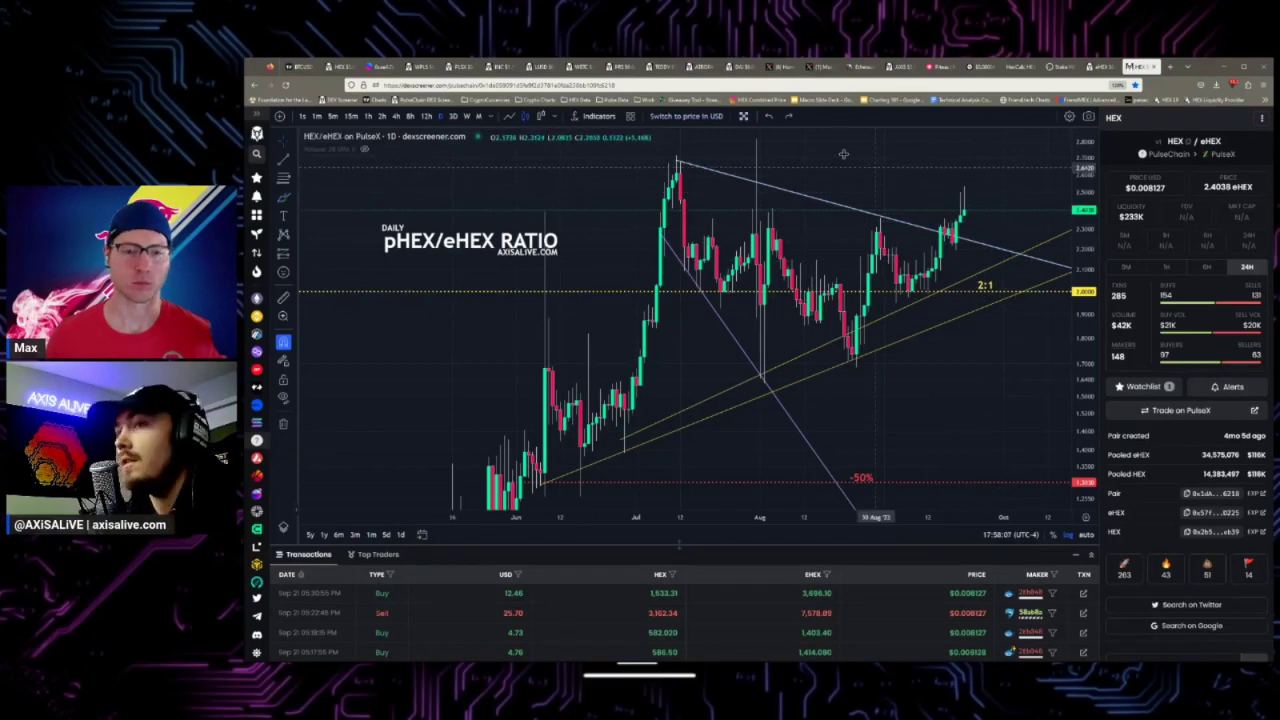
click(942, 66)
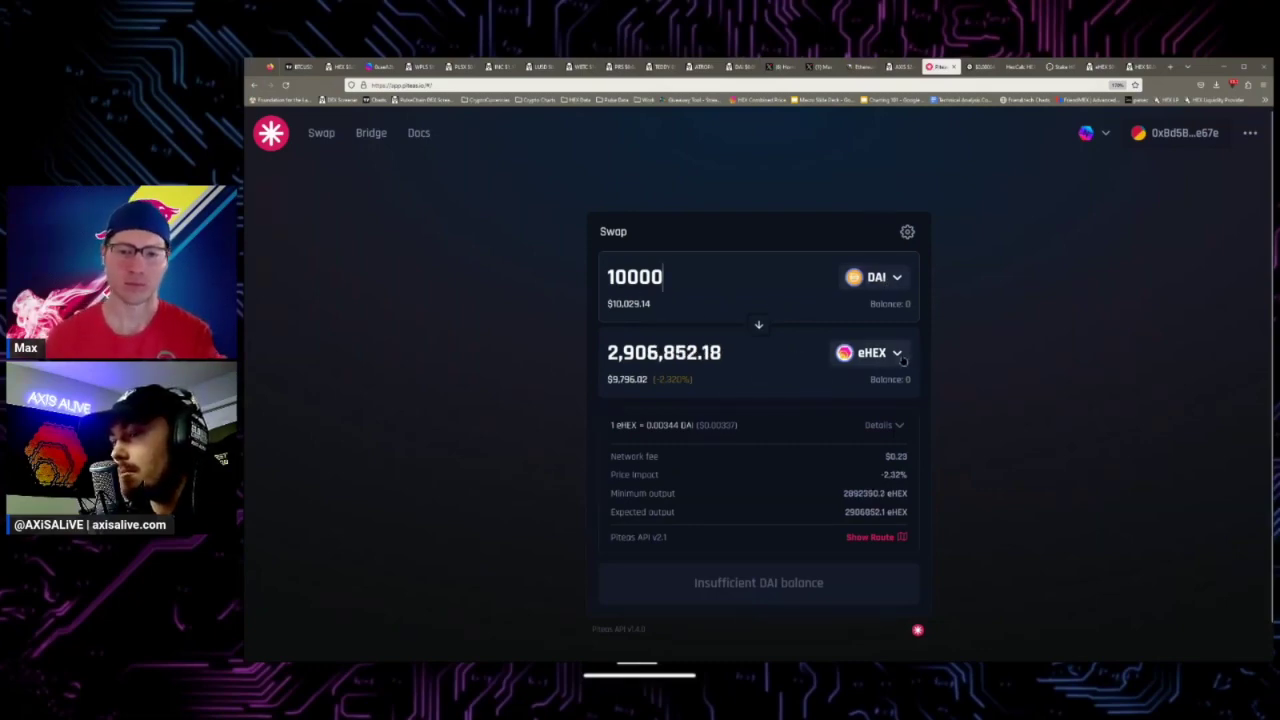
Step: Let the 10000 DAI quote load at about 2,906,852 eHEX, then open the input token picker
mouse_move(676, 389)
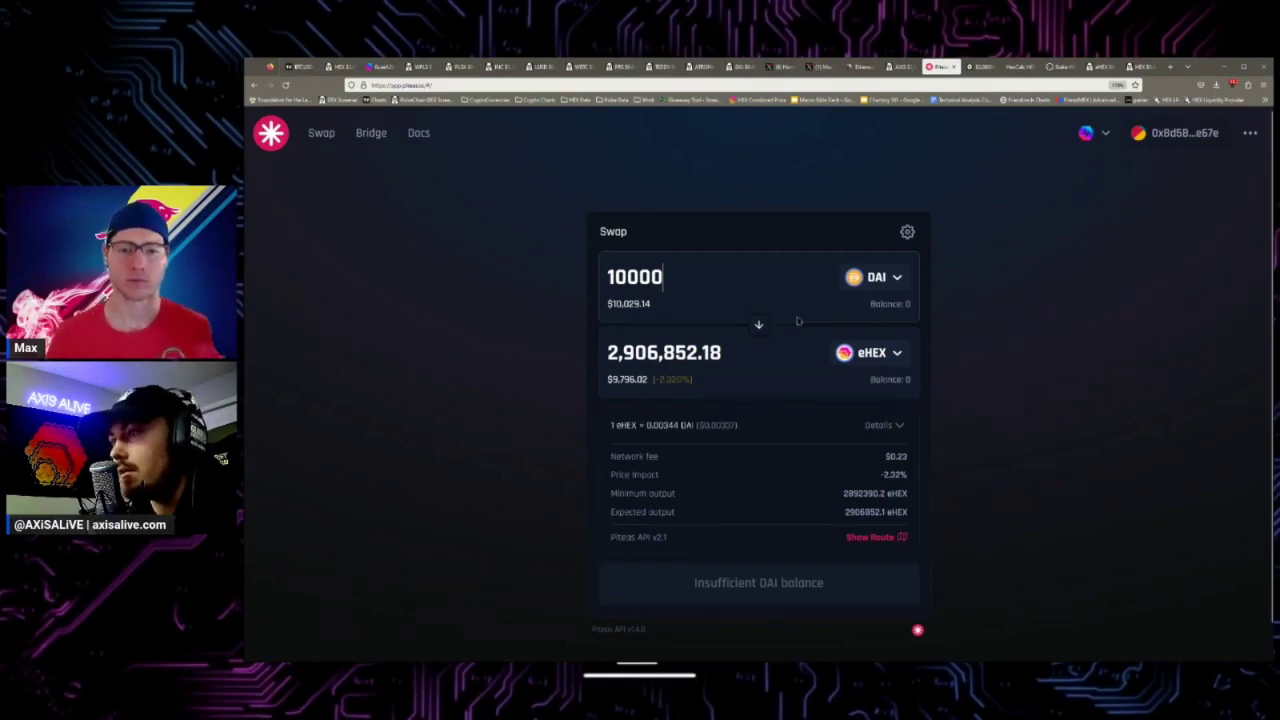
click(866, 279)
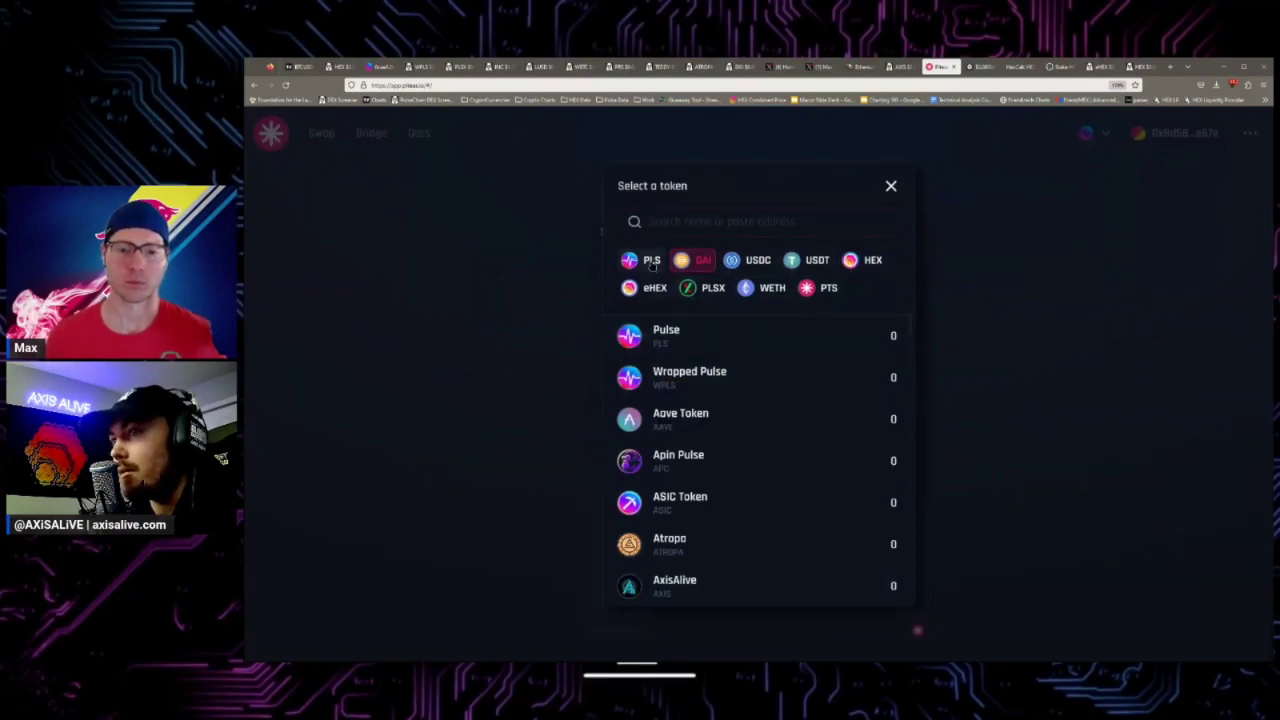
Step: Choose PLS as the token being swapped
click(651, 259)
double_click(700, 276)
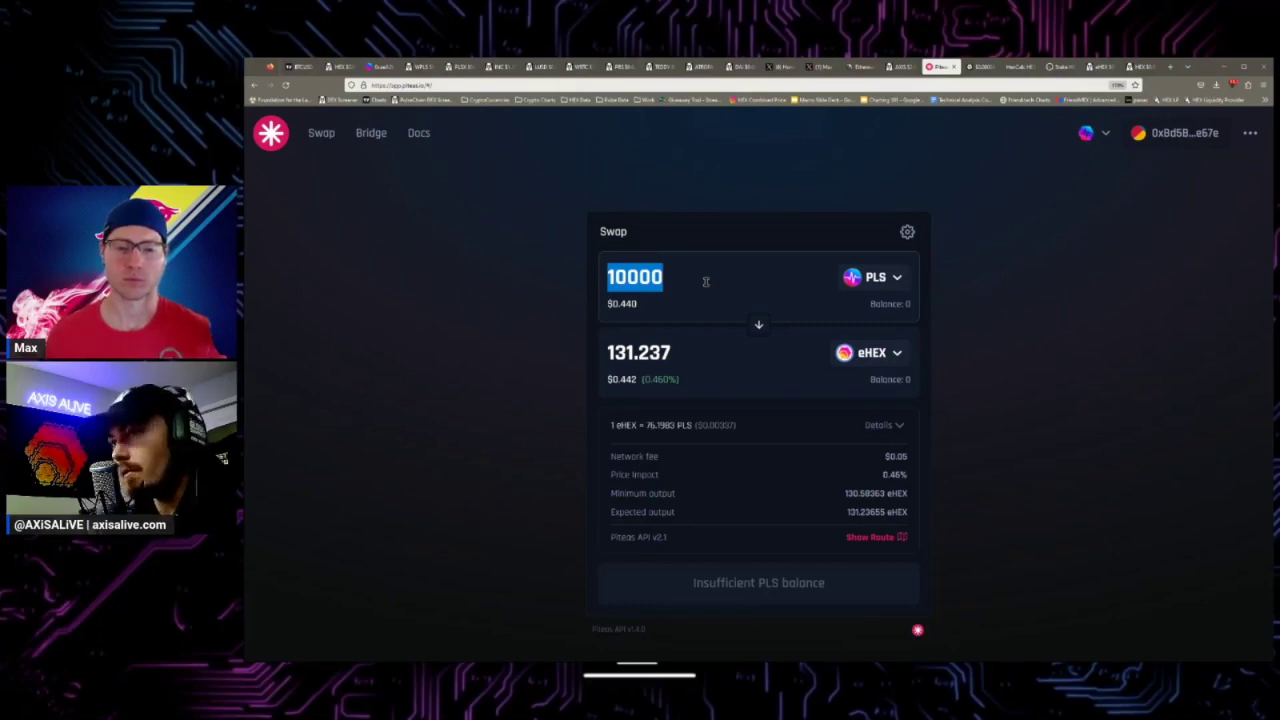
mouse_move(893, 539)
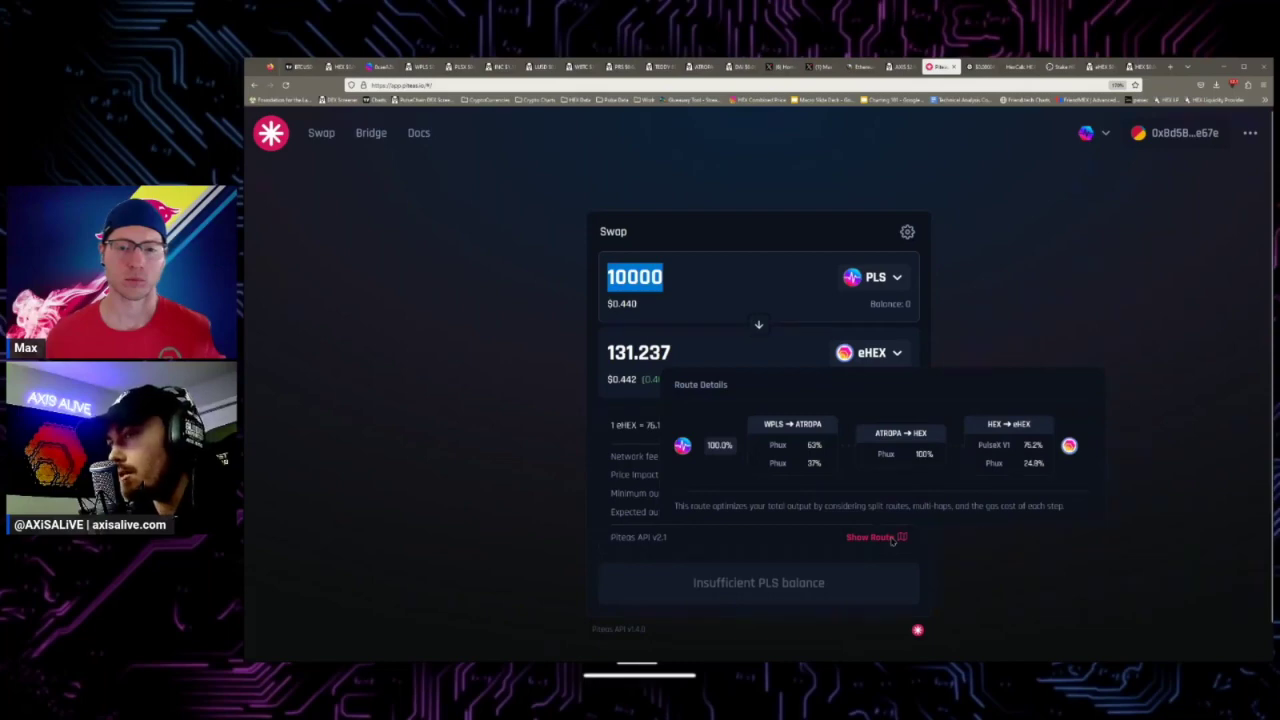
click(740, 297)
Step: Edit the PLS amount to 229000000, quoting 2,942,673.95 eHEX
double_click(704, 284)
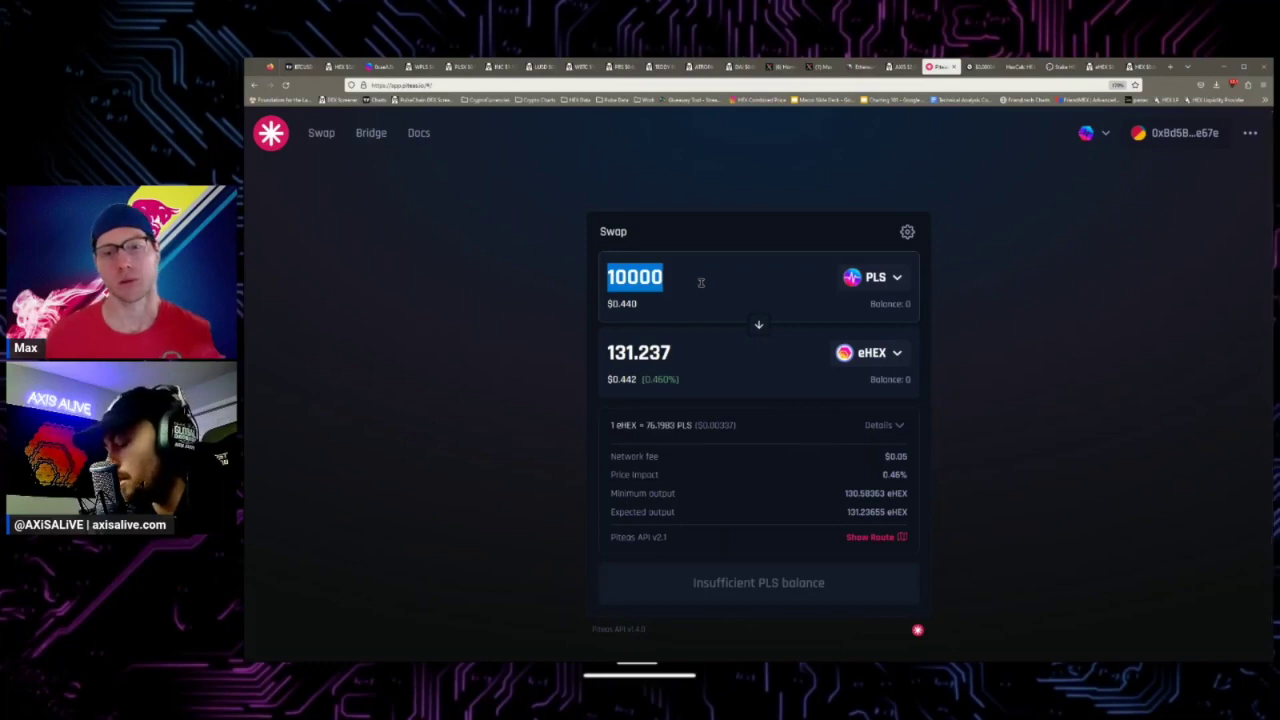
text(200000000)
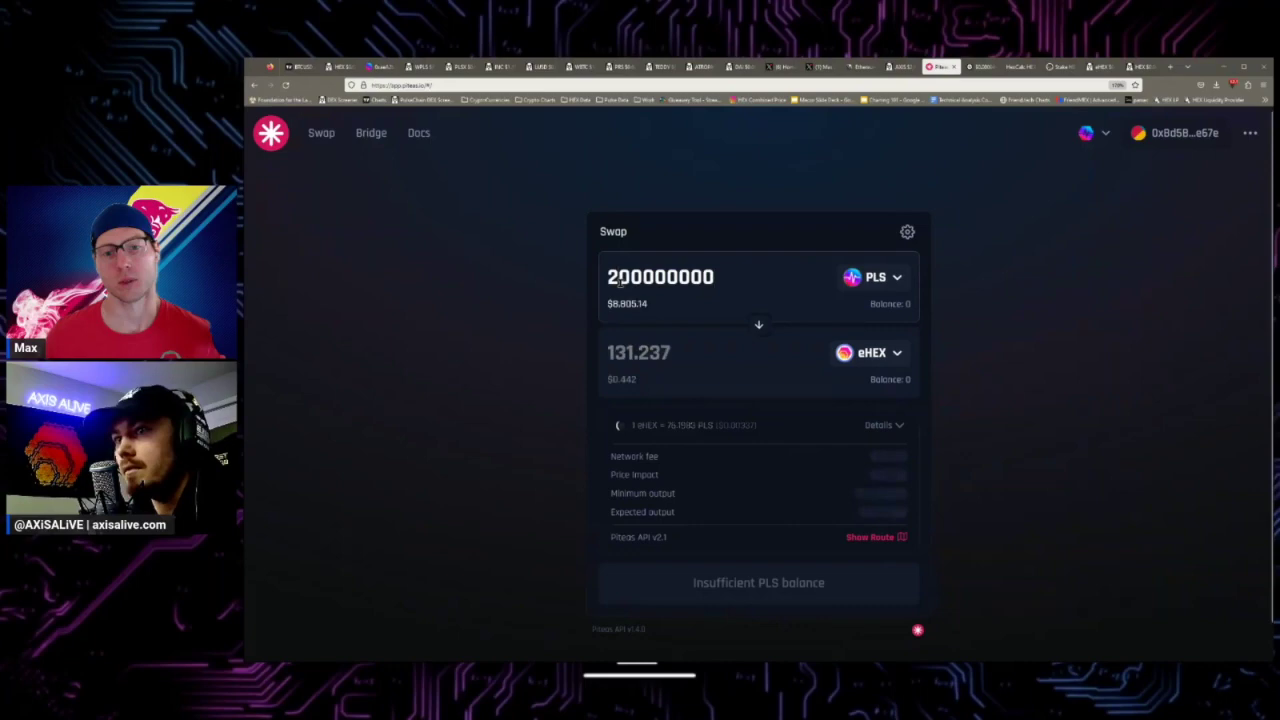
drag(620, 282, 636, 277)
text(5)
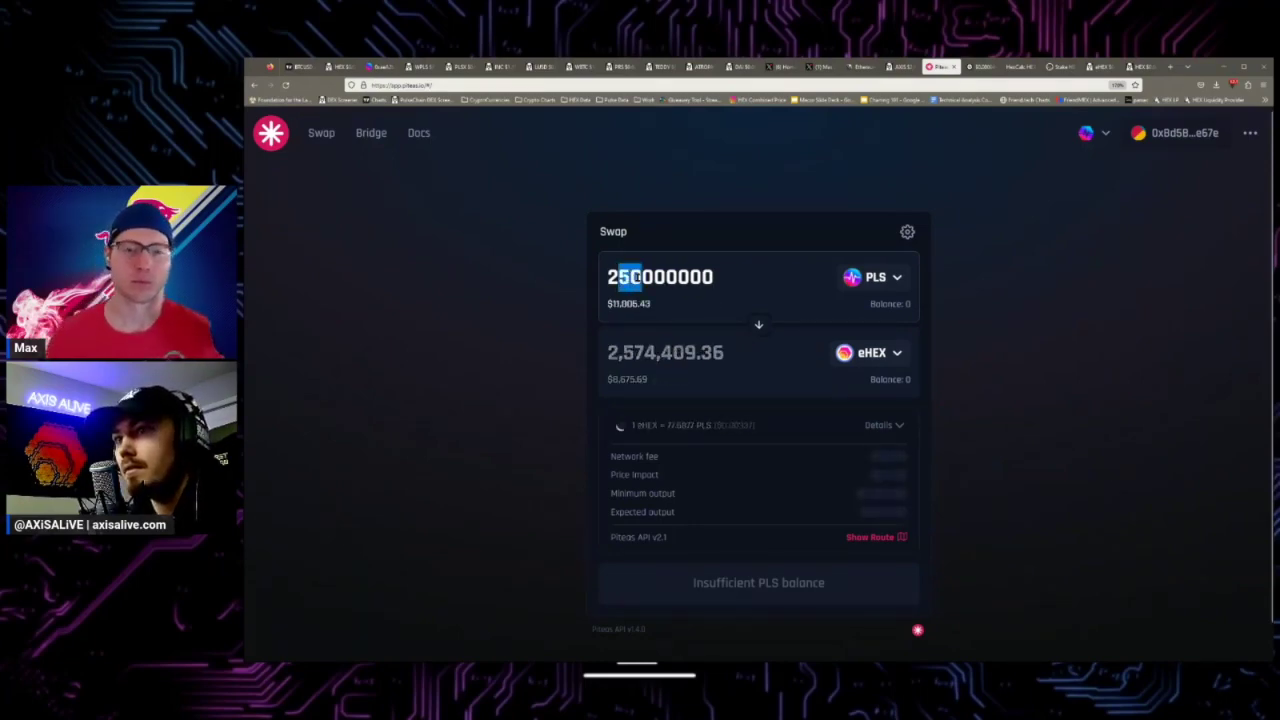
text(25)
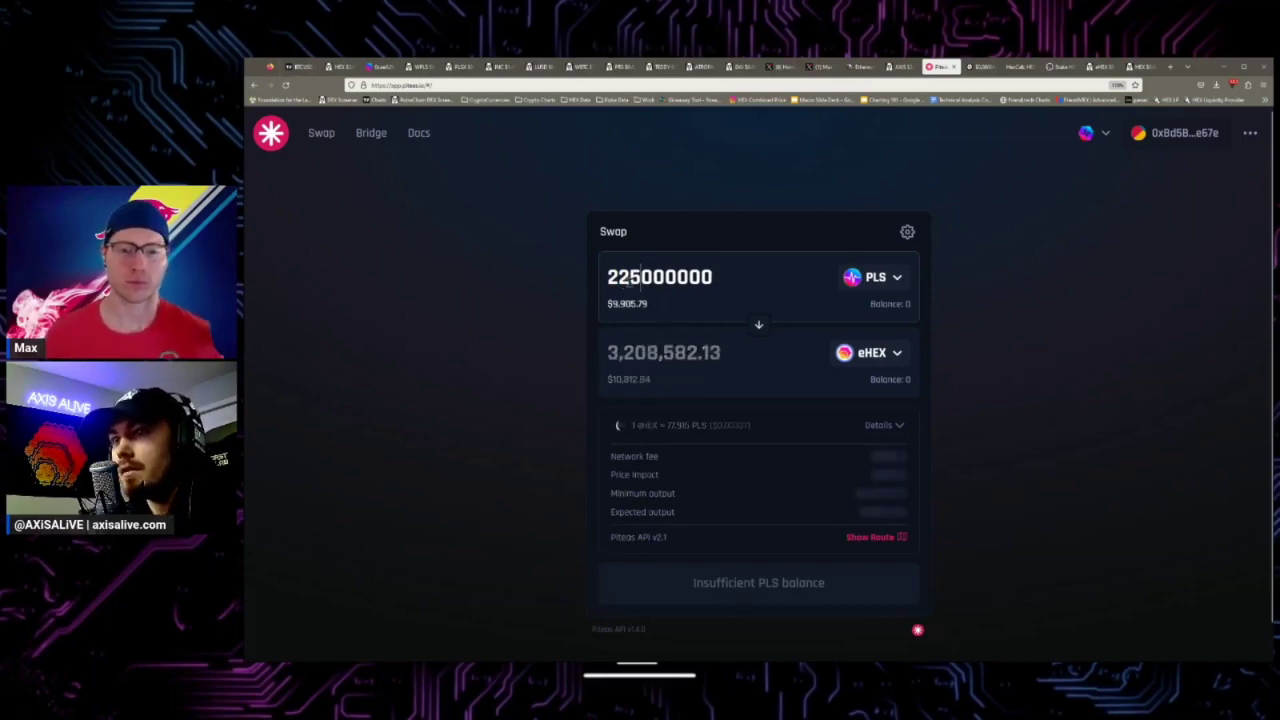
drag(641, 277, 629, 277)
text(9)
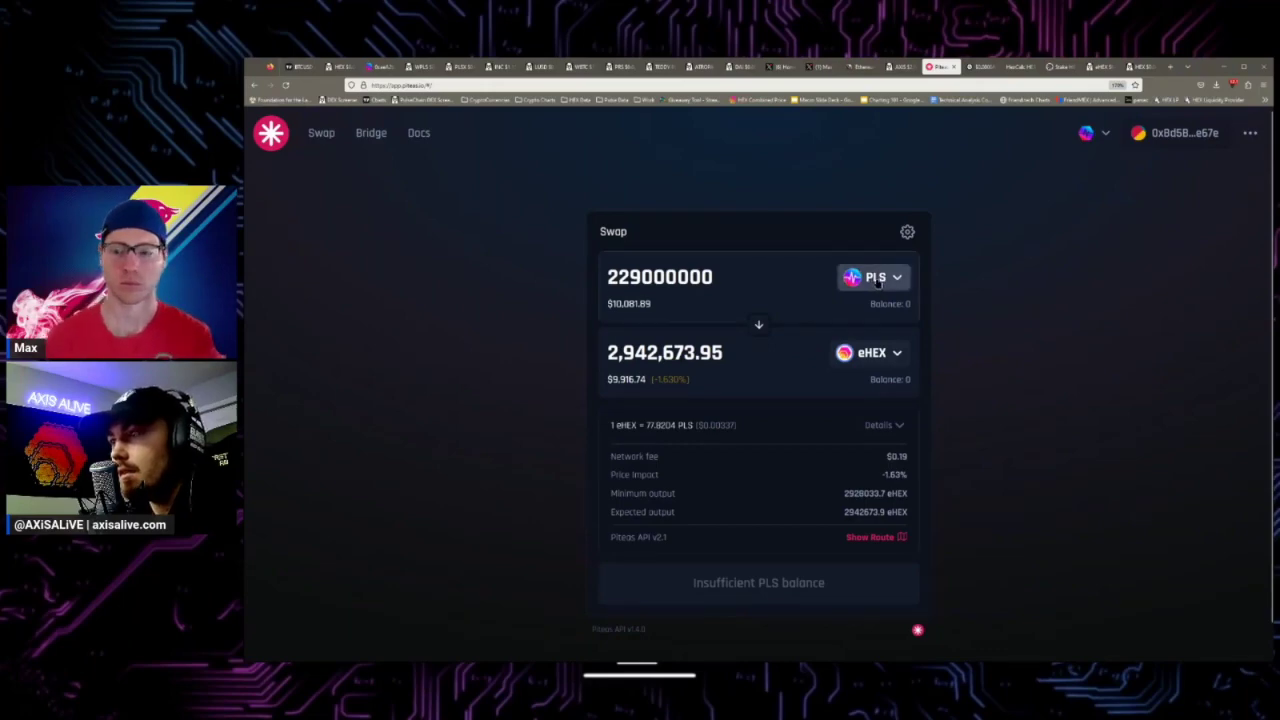
Step: Switch the input token to HEX and enter 1000000
click(878, 279)
click(864, 262)
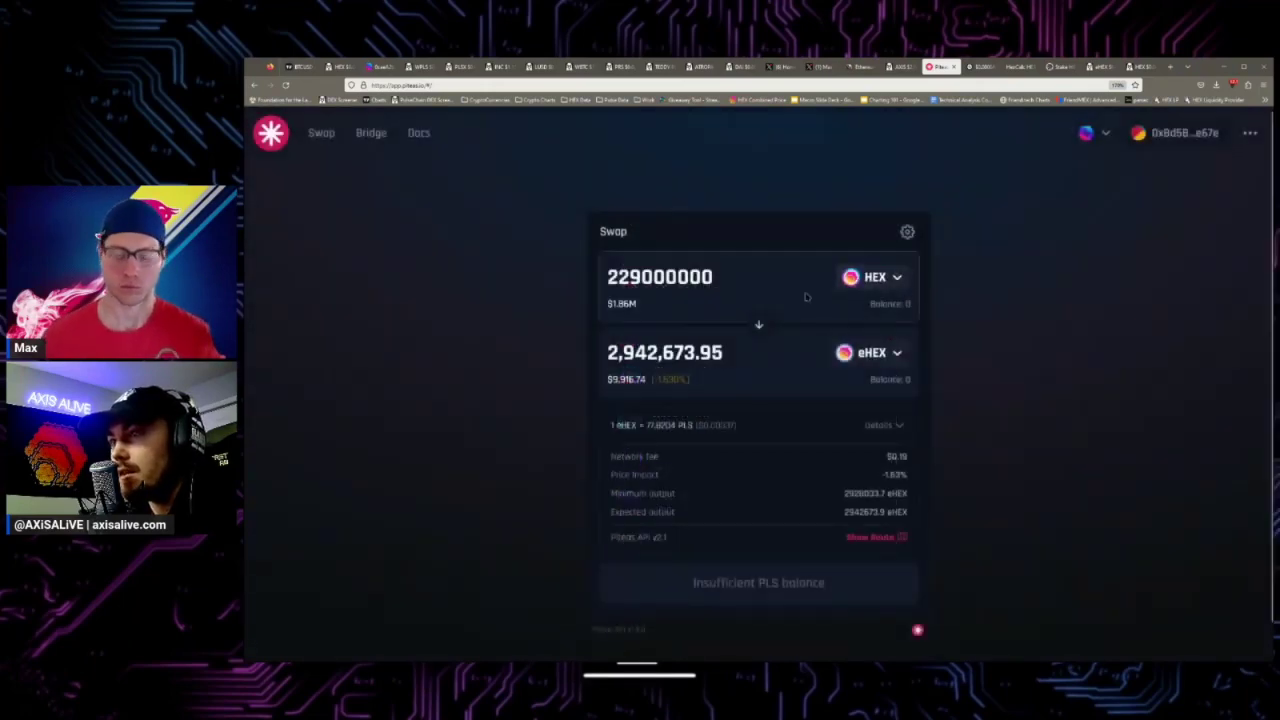
double_click(698, 278)
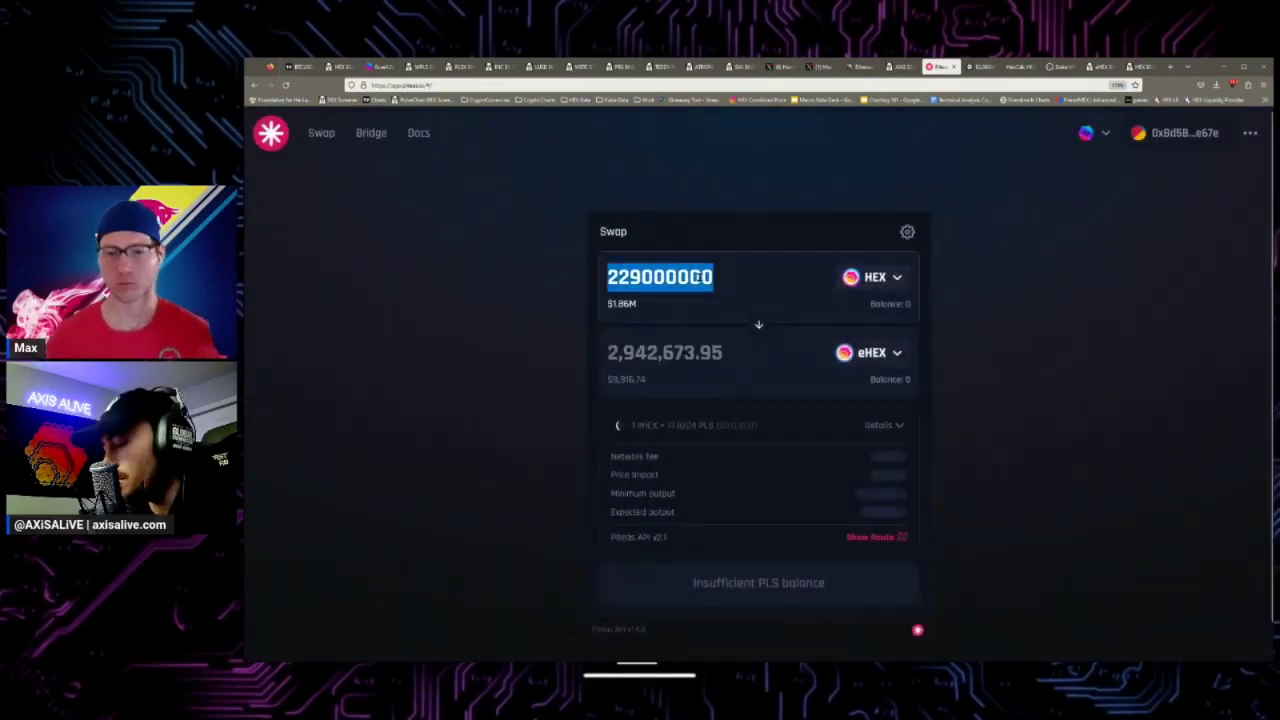
text(1)
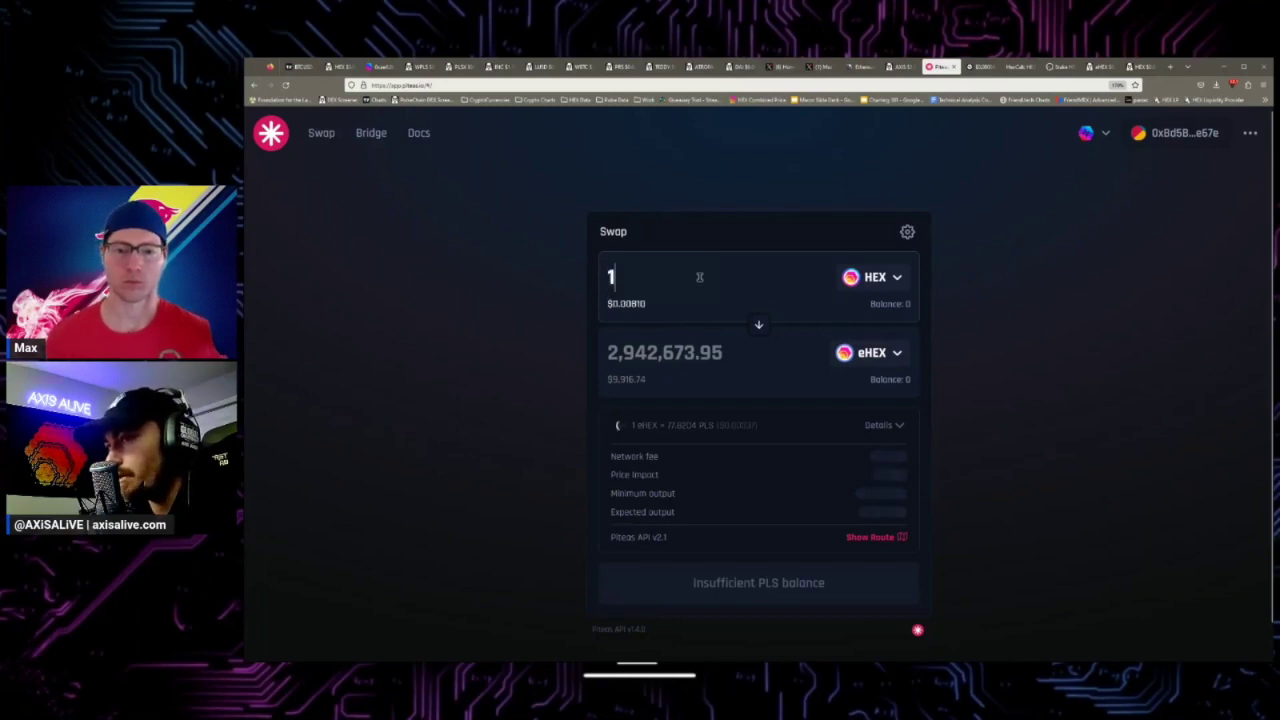
text(00000)
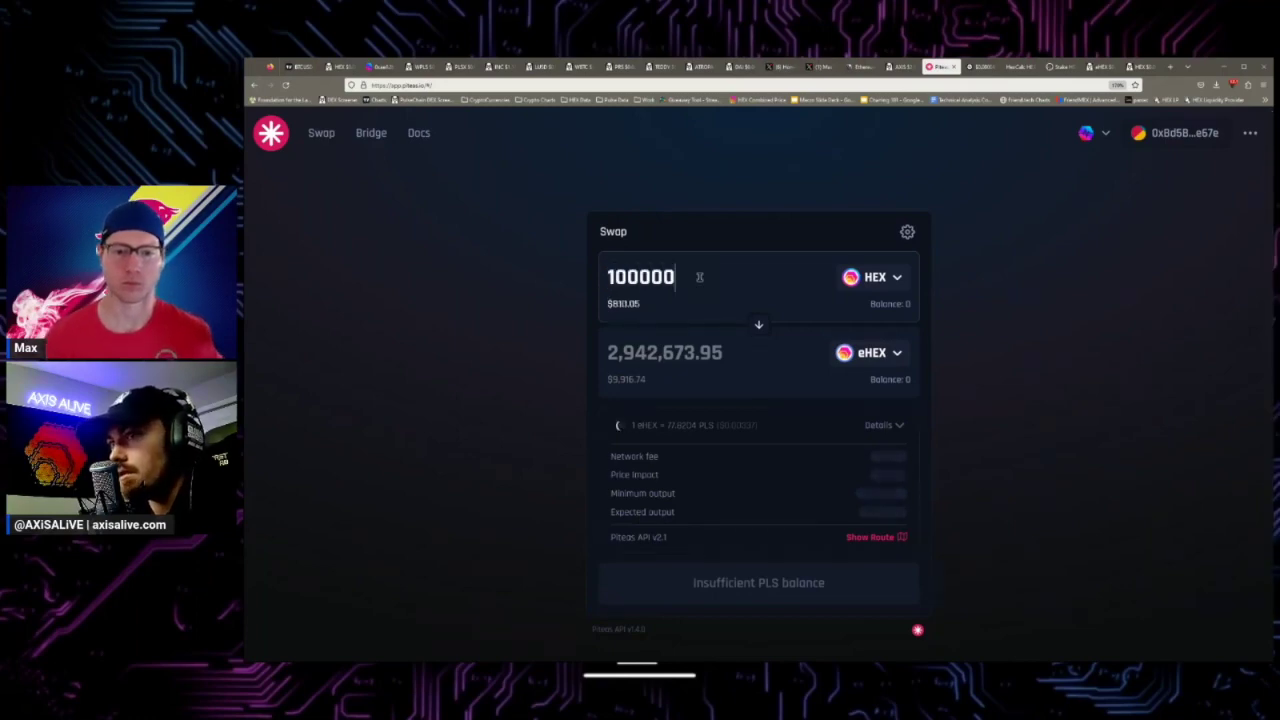
text(0)
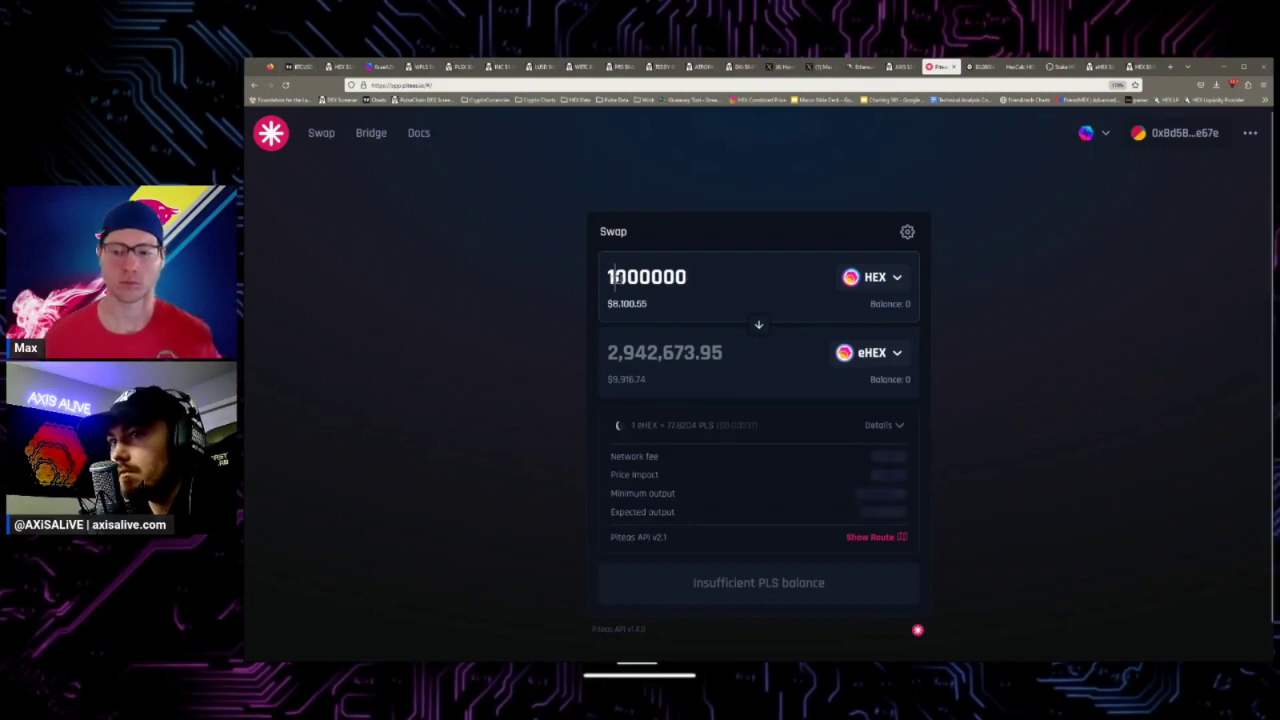
Step: Correct the HEX amount to 1220000, quoting about 2,886,828 eHEX
drag(614, 278, 627, 278)
text(25)
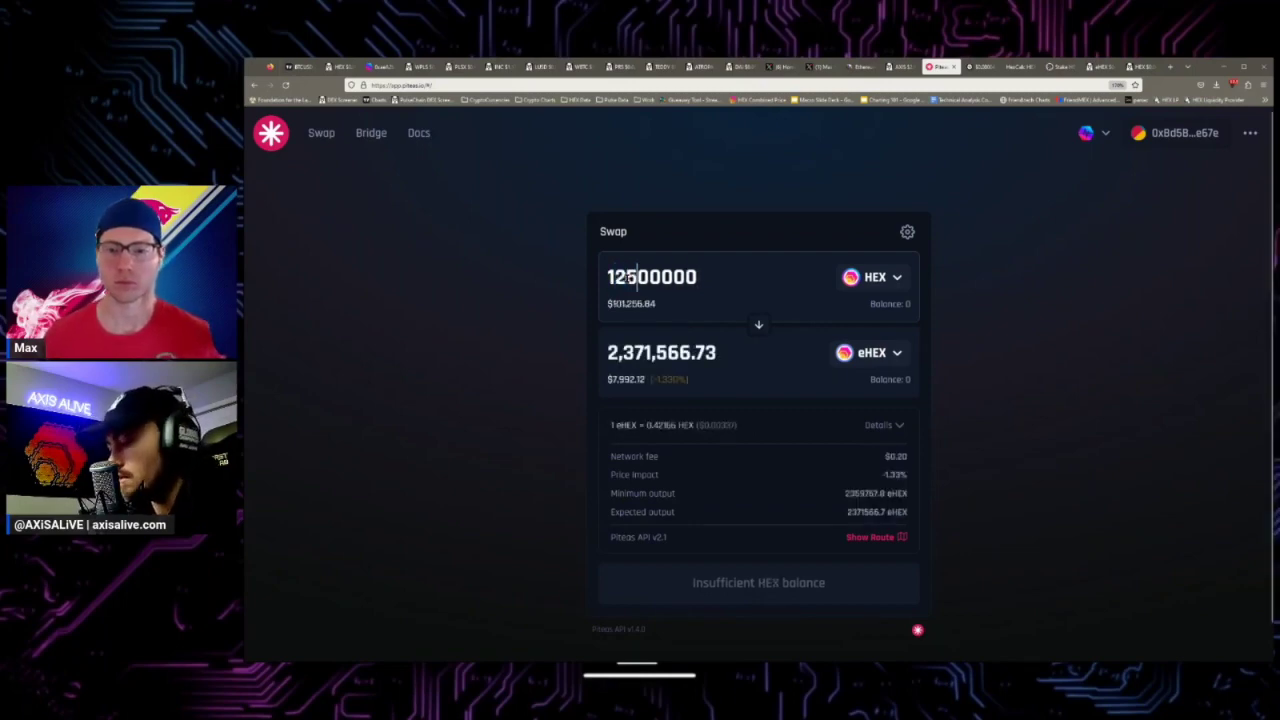
key(Delete)
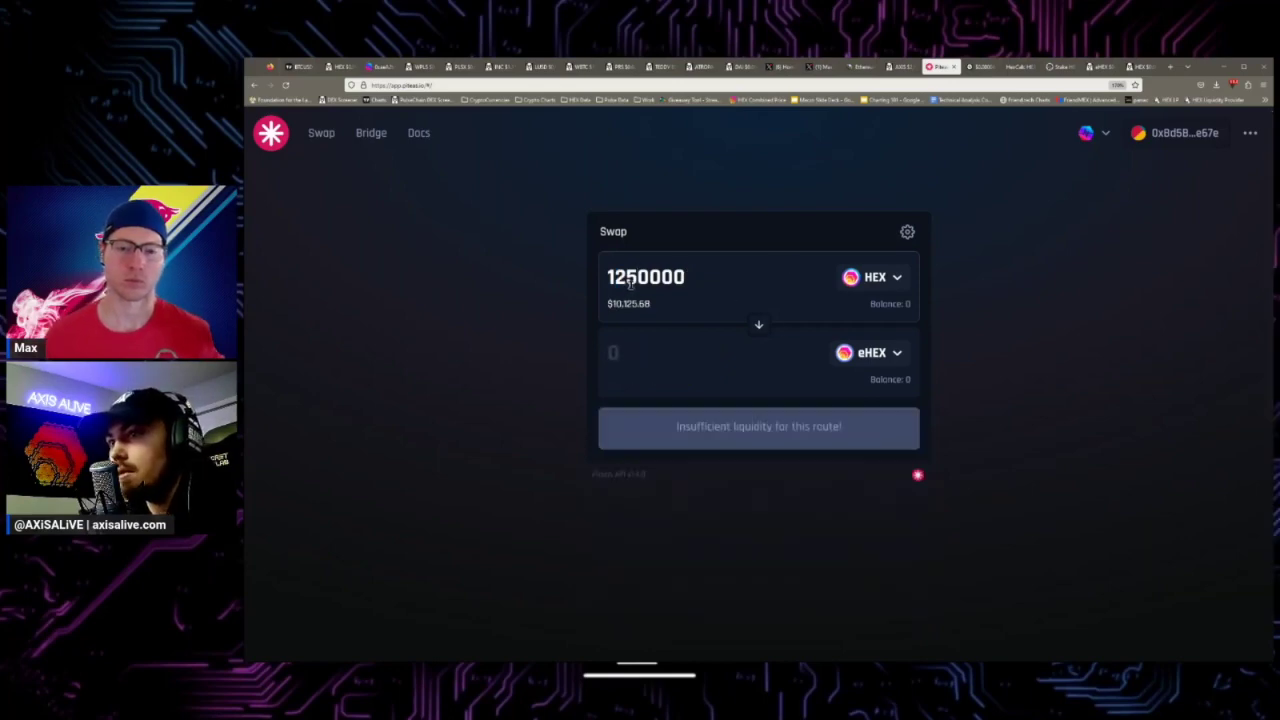
drag(624, 278, 637, 278)
text(0)
text(2)
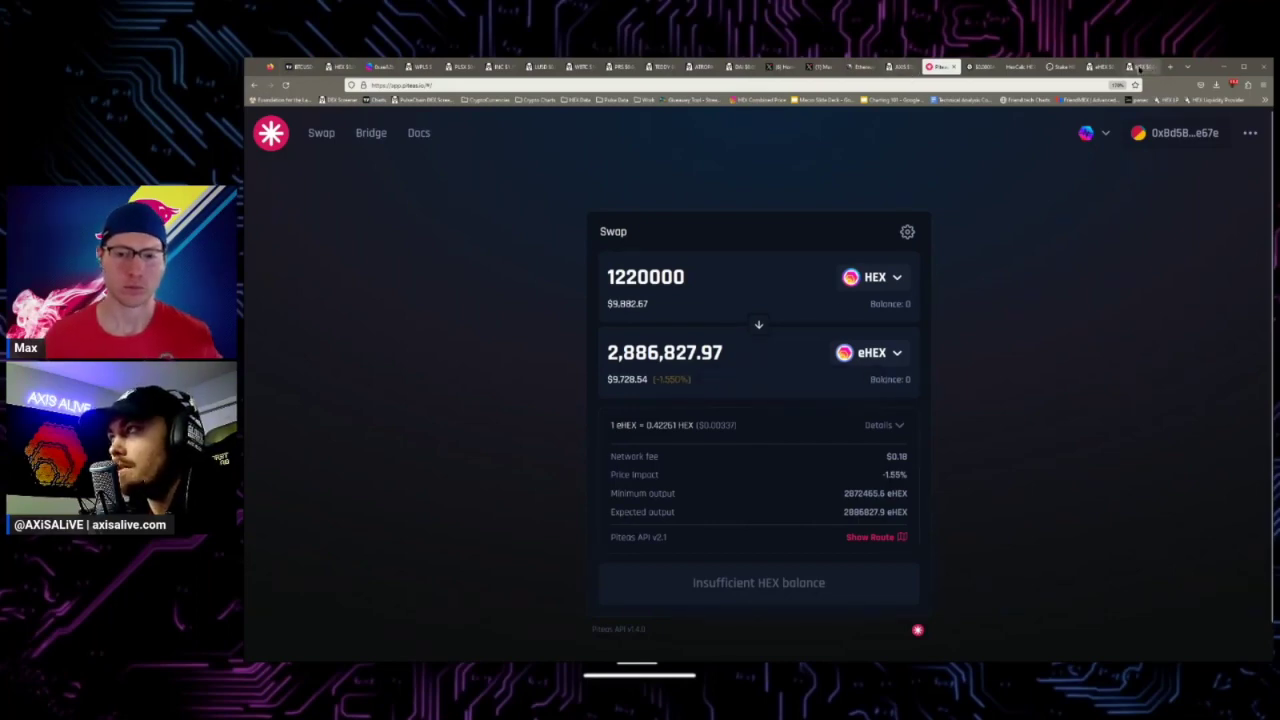
Step: On the pHEX/eHEX ratio chart, draw a red freehand line around the latest peak
click(1139, 66)
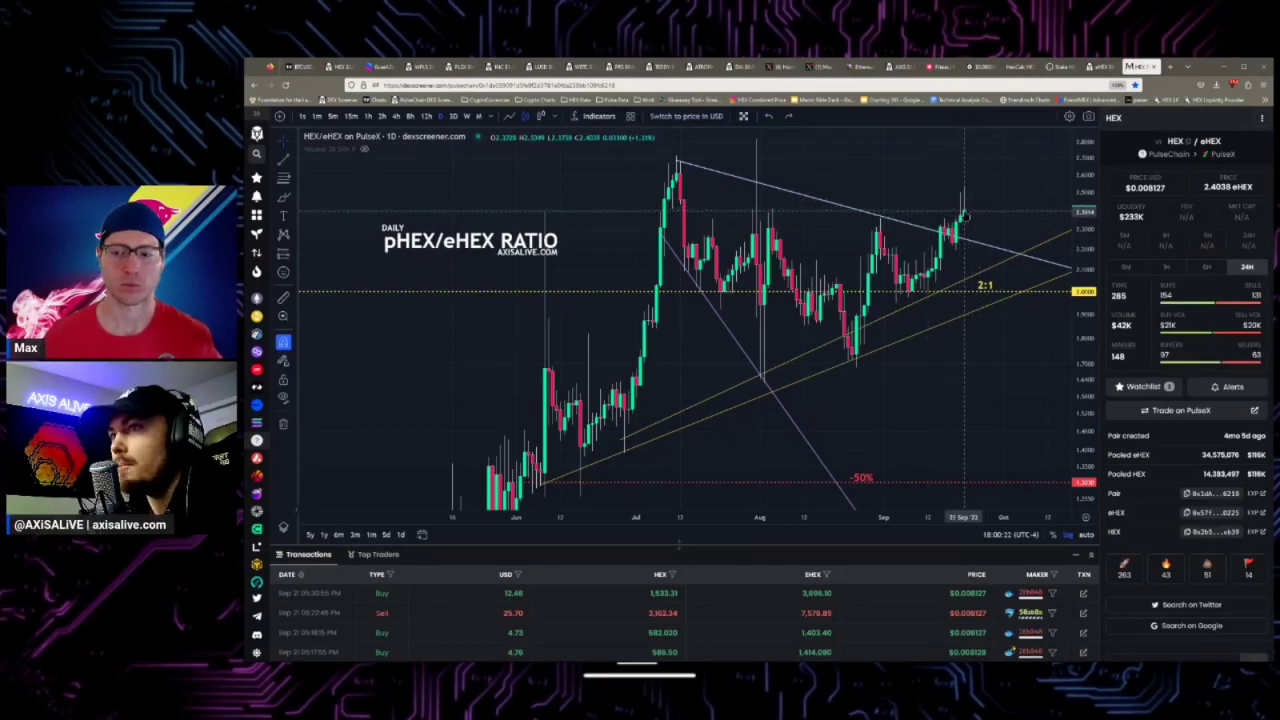
click(283, 197)
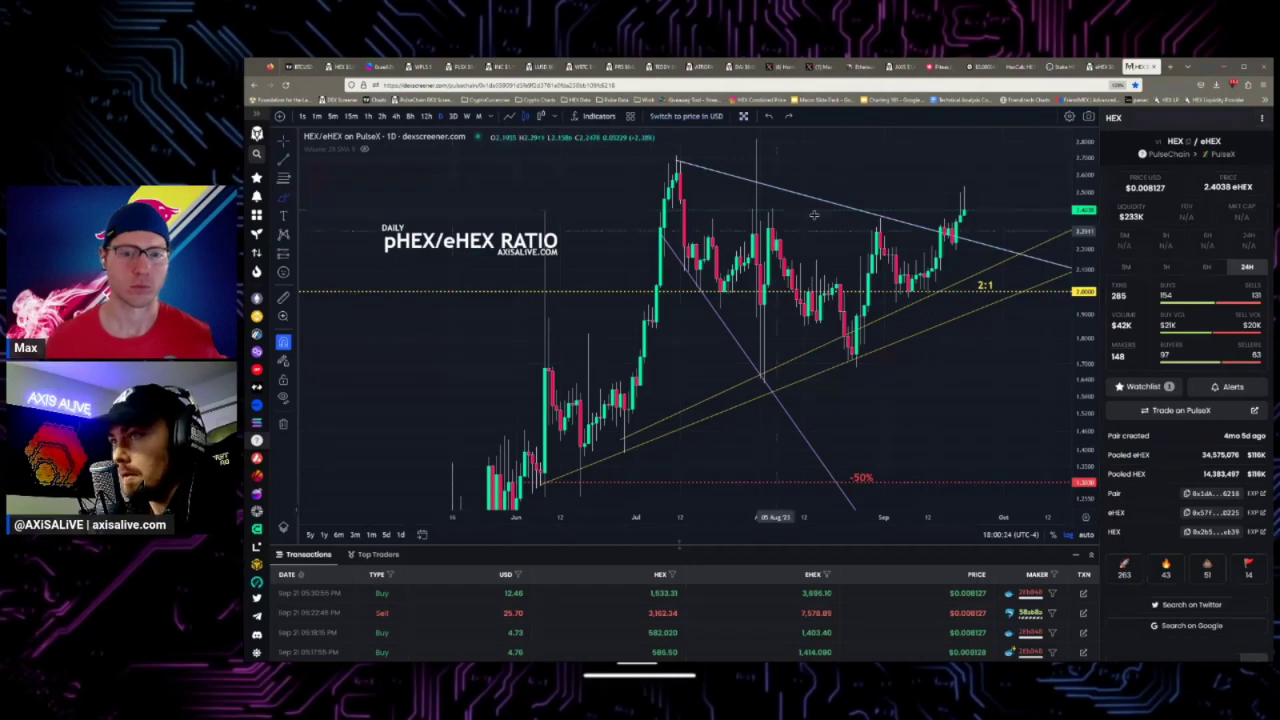
click(856, 352)
mouse_move(949, 238)
mouse_down()
mouse_move(968, 172)
mouse_move(995, 184)
mouse_move(976, 167)
mouse_move(960, 175)
mouse_move(985, 195)
mouse_move(1008, 282)
mouse_move(1018, 262)
mouse_up()
click(520, 190)
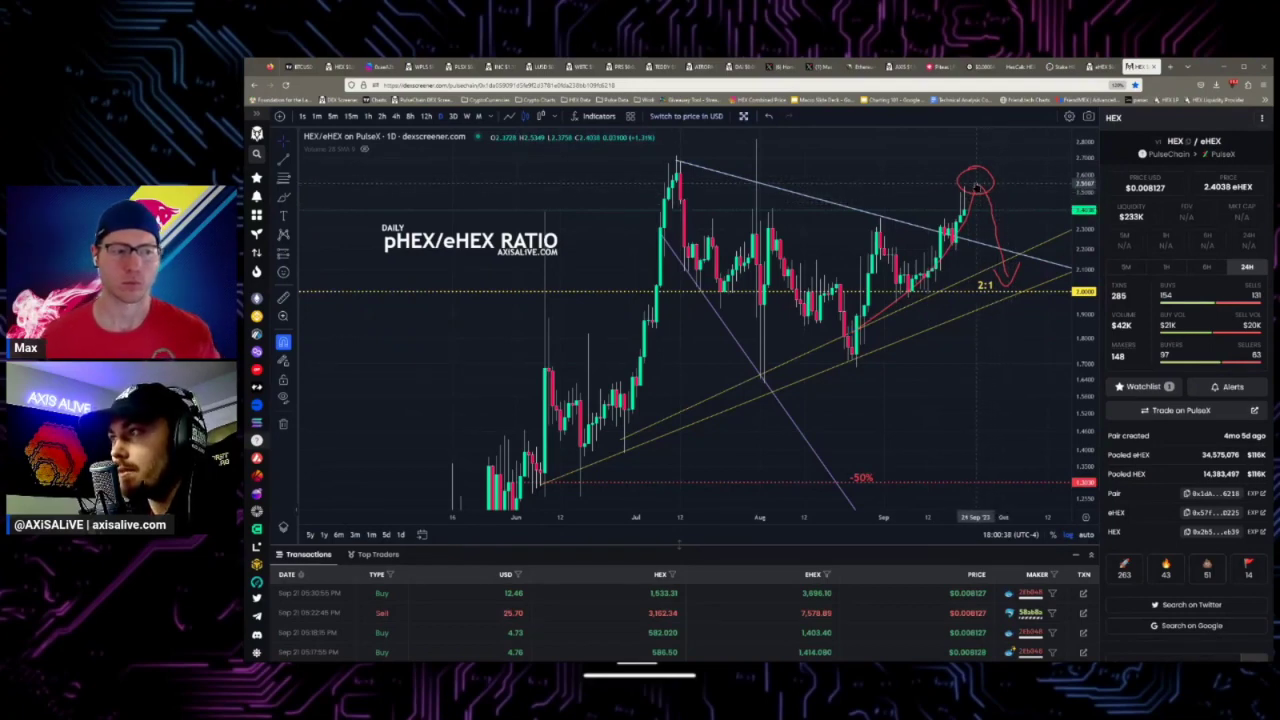
Step: Measure the drop from the peak, delete the circle-and-arrow drawing, and return to Piteas
mouse_move(978, 184)
mouse_down()
mouse_move(1032, 322)
mouse_move(990, 298)
mouse_move(978, 186)
mouse_up()
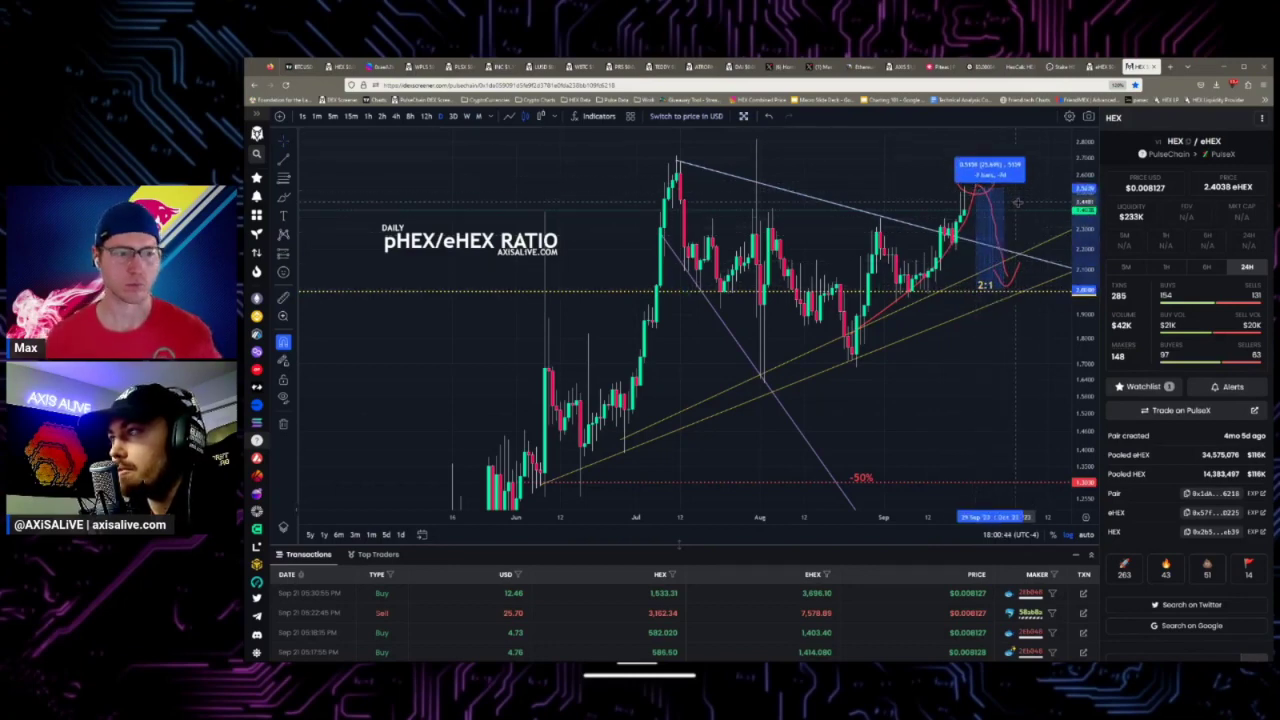
click(1017, 201)
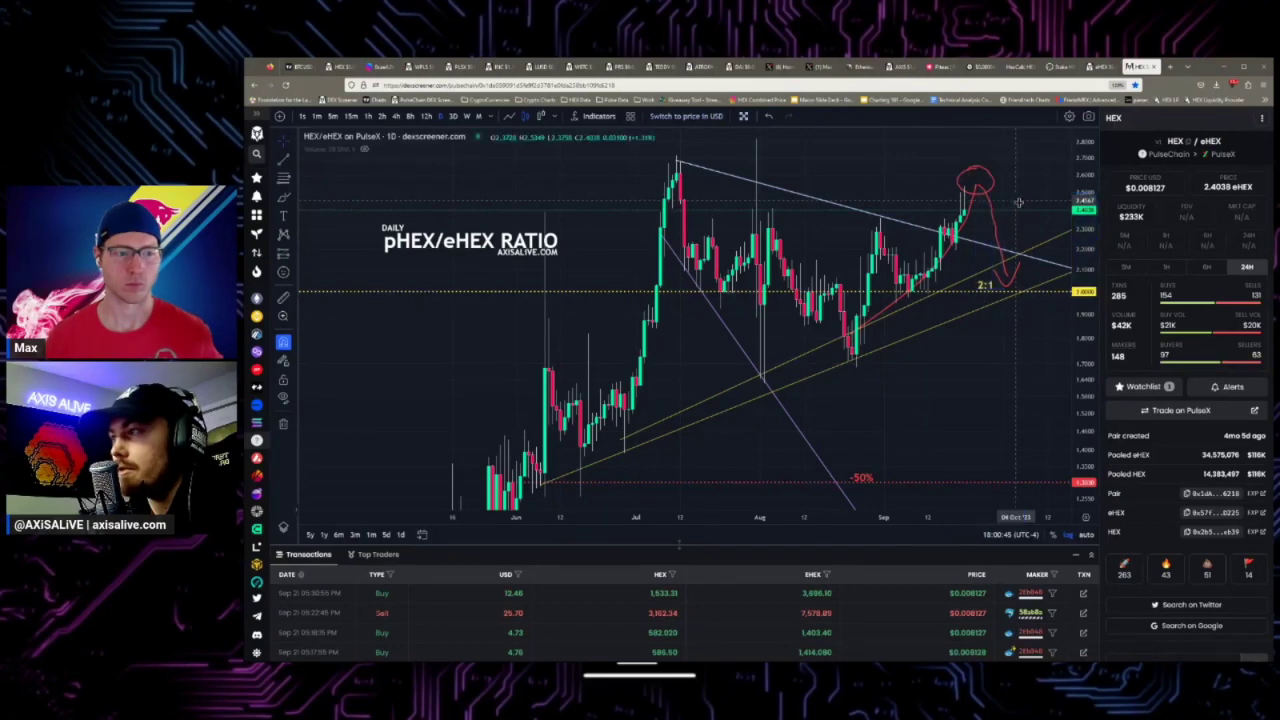
click(1015, 279)
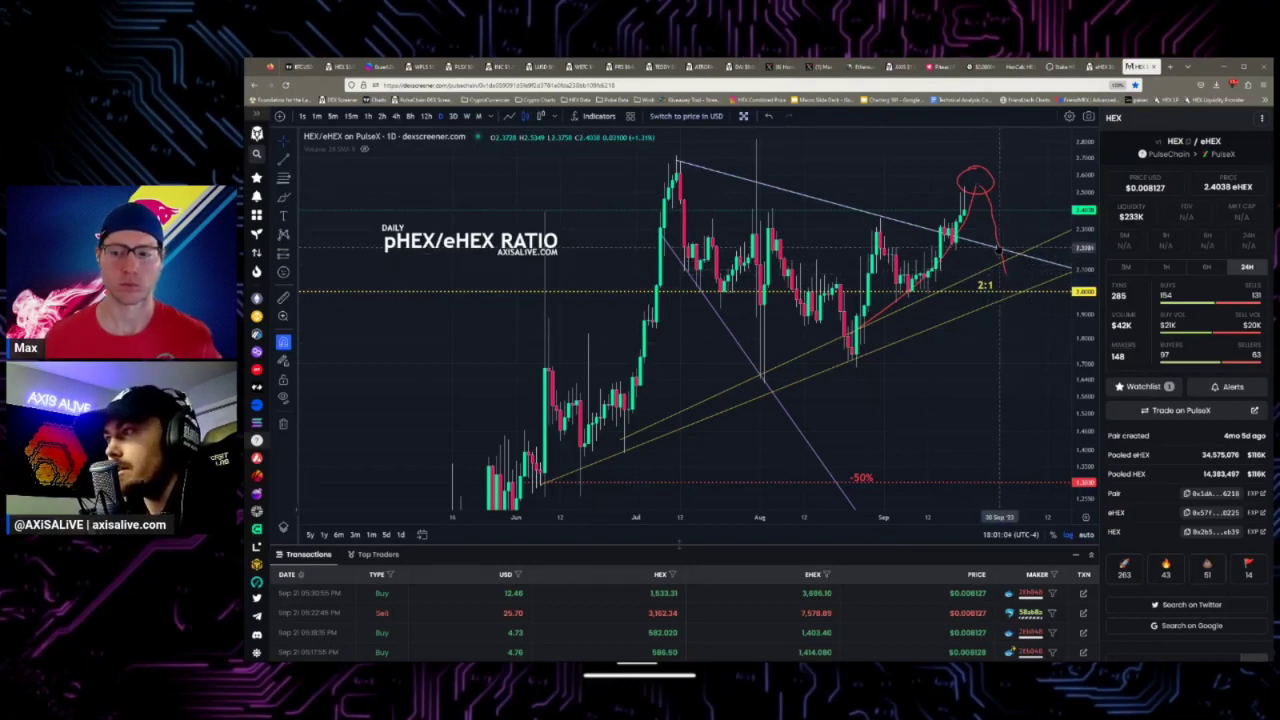
key(Delete)
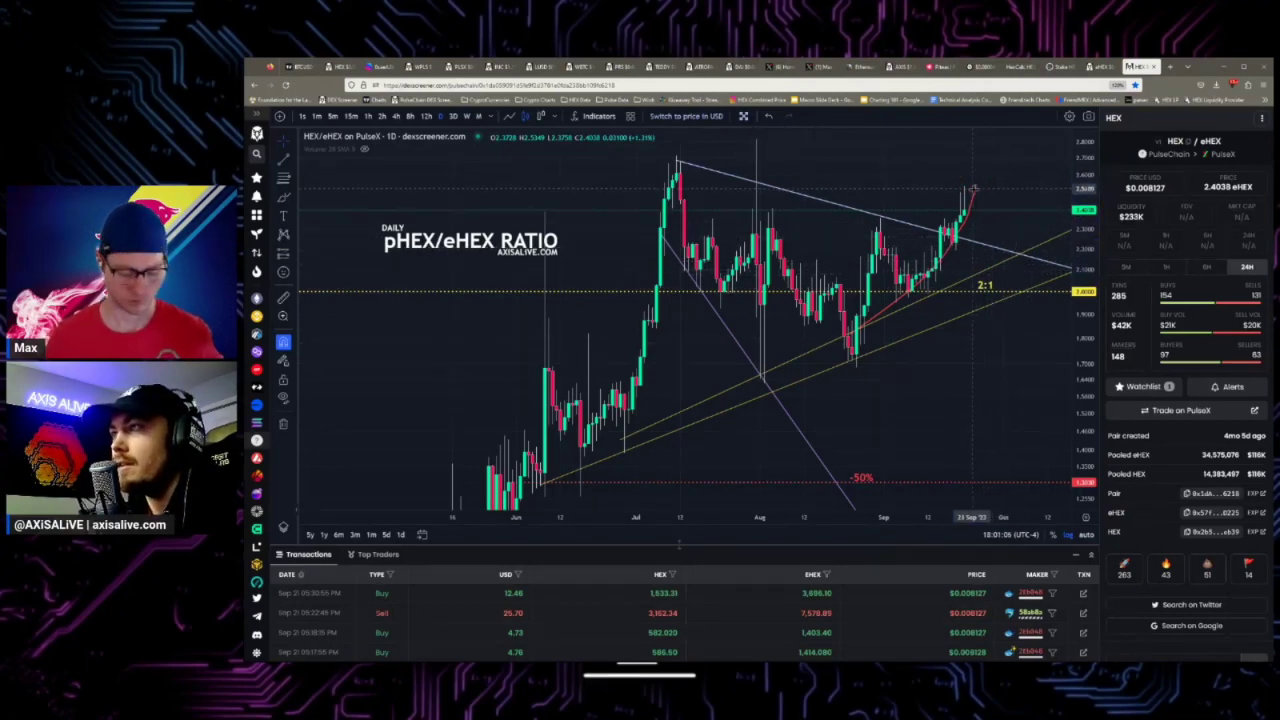
click(940, 66)
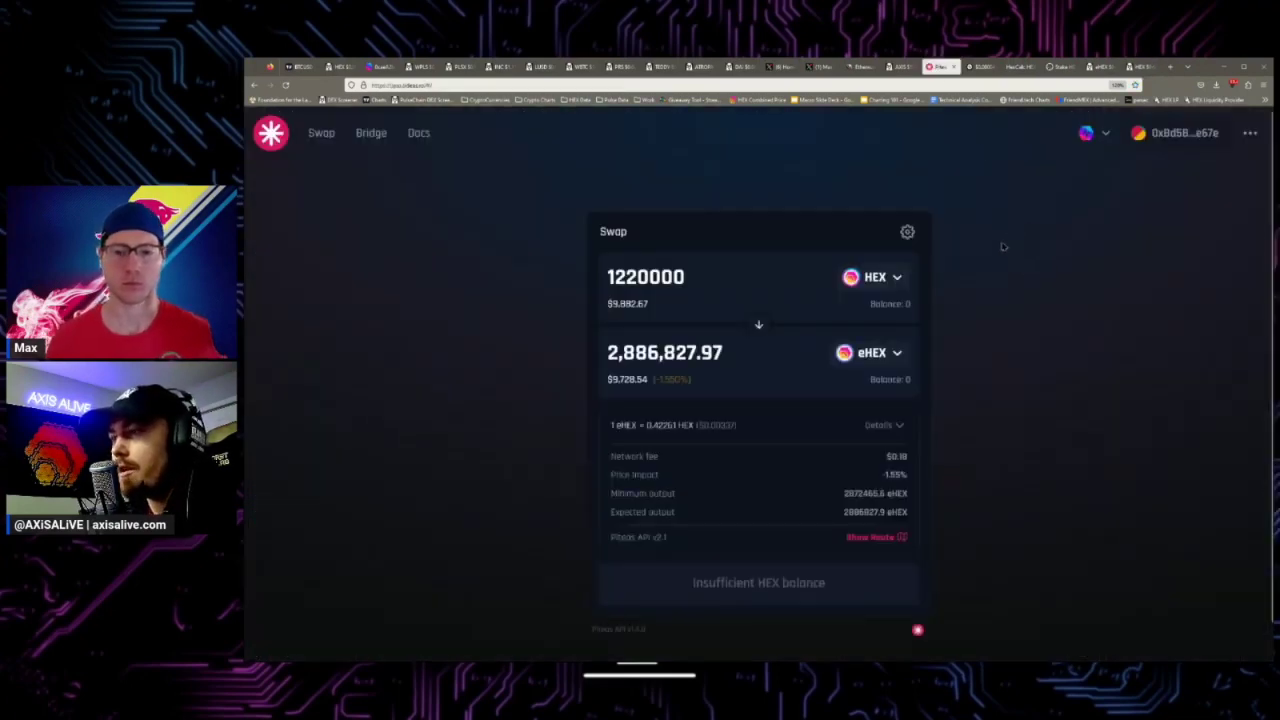
Step: Enter 10000000 HEX, quoting about 21,728,473 eHEX at -9.60% price impact
double_click(730, 267)
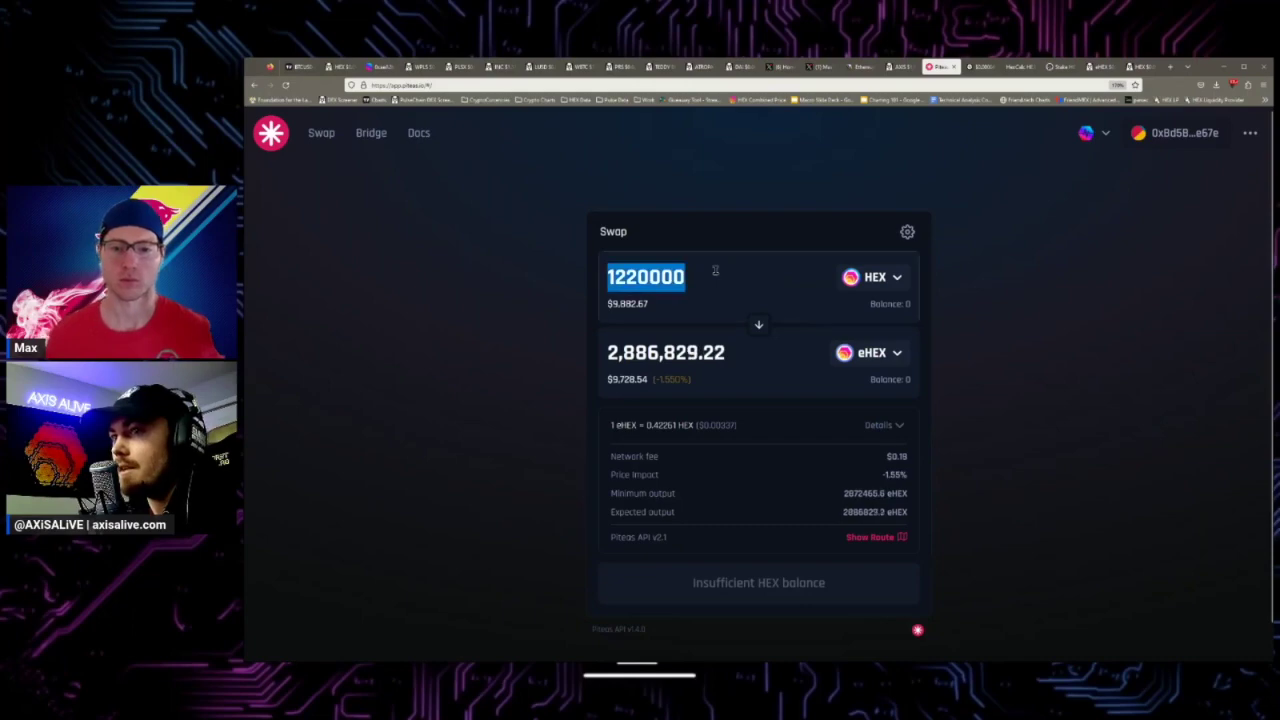
text(100)
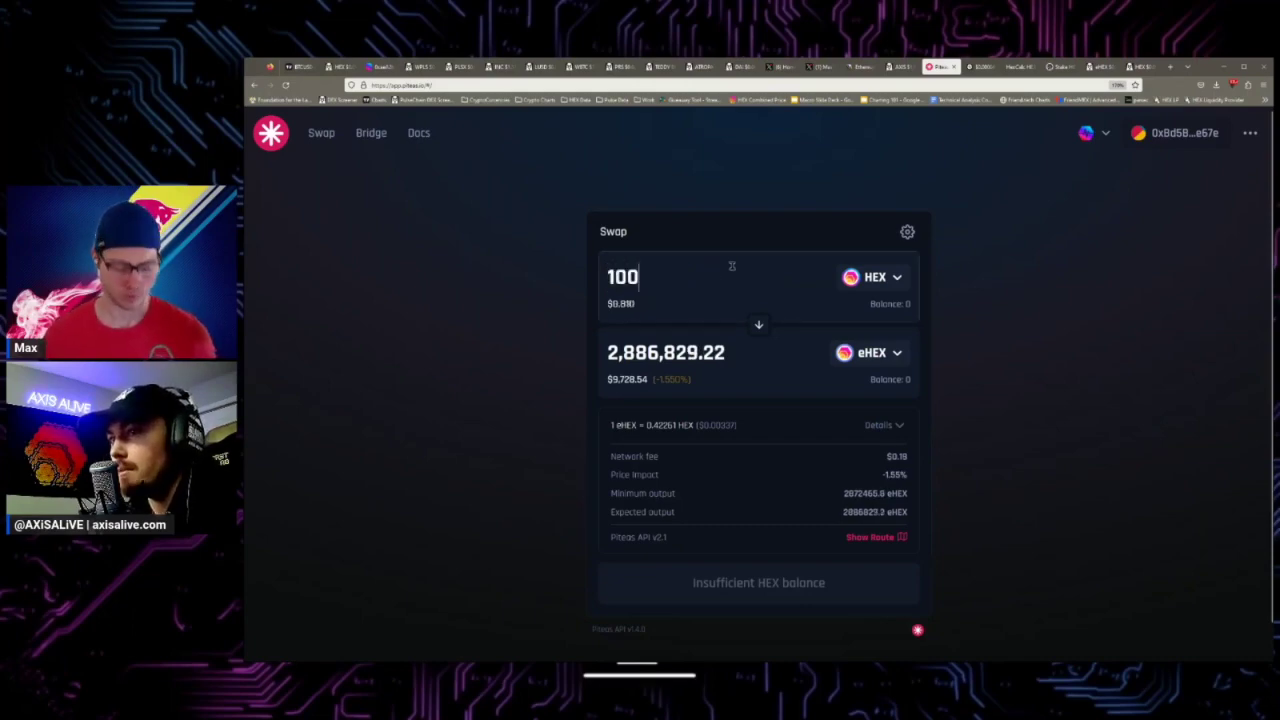
text(0000)
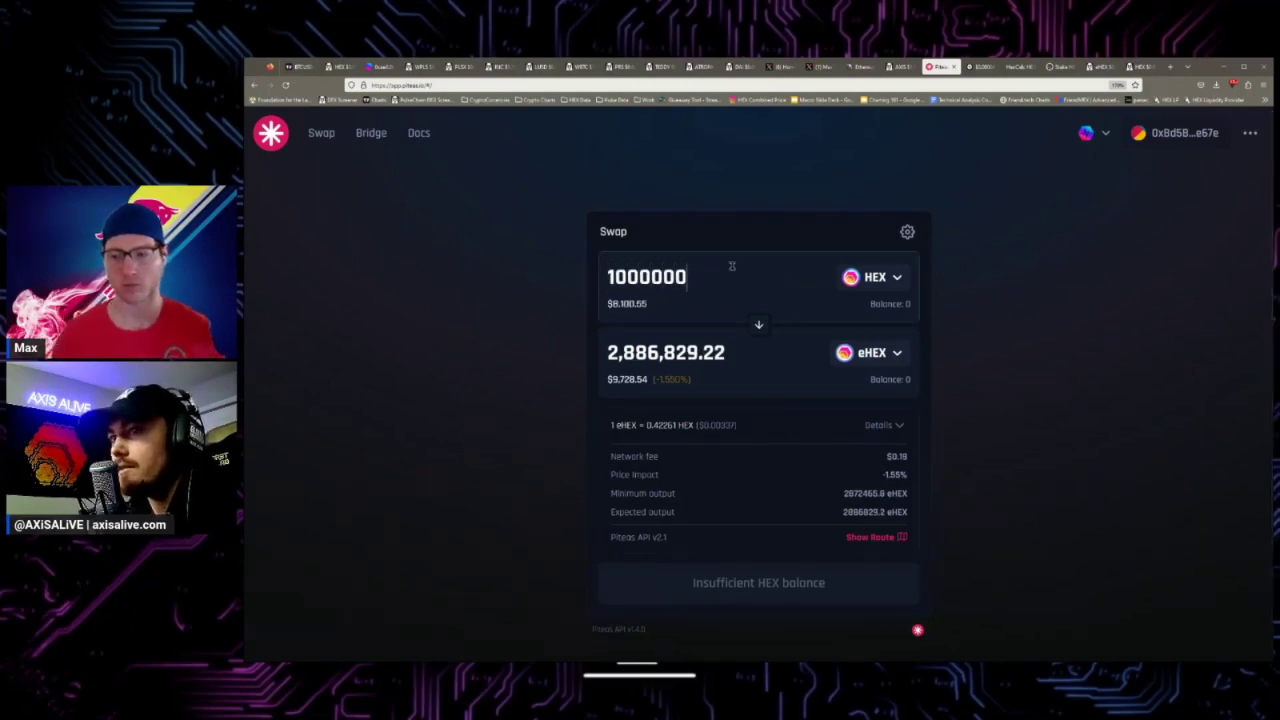
text(0)
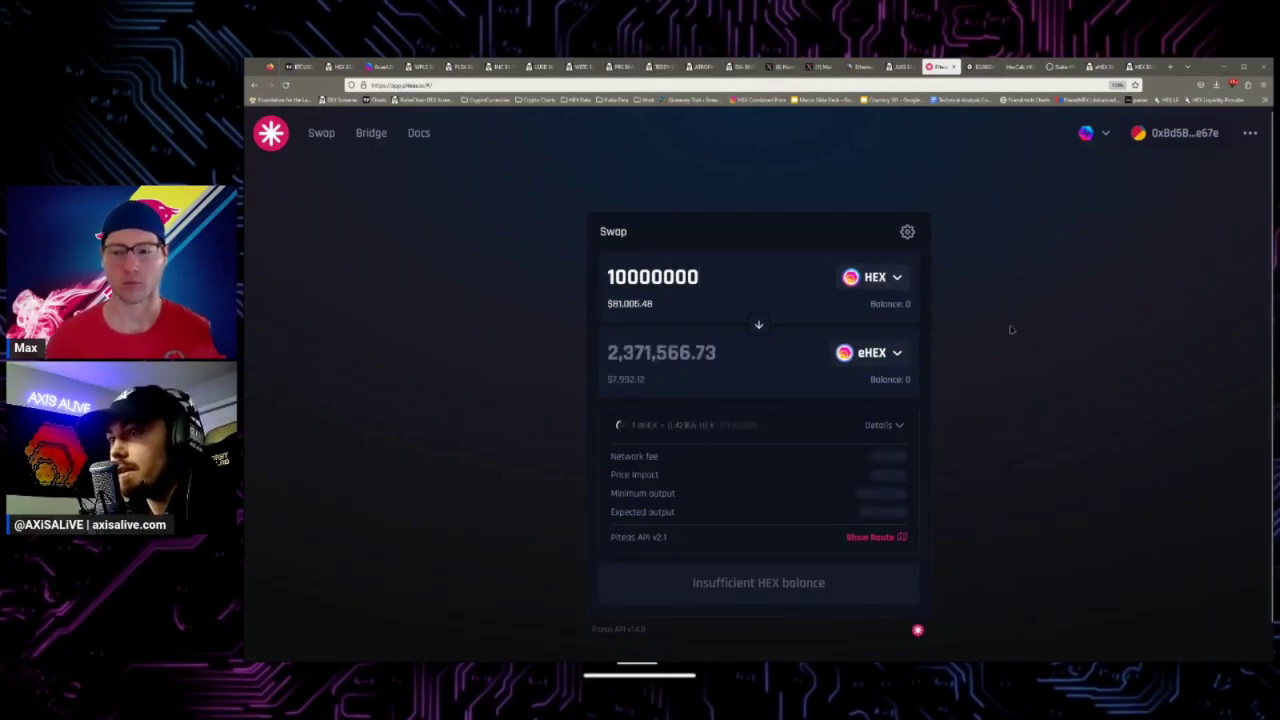
click(876, 278)
click(887, 183)
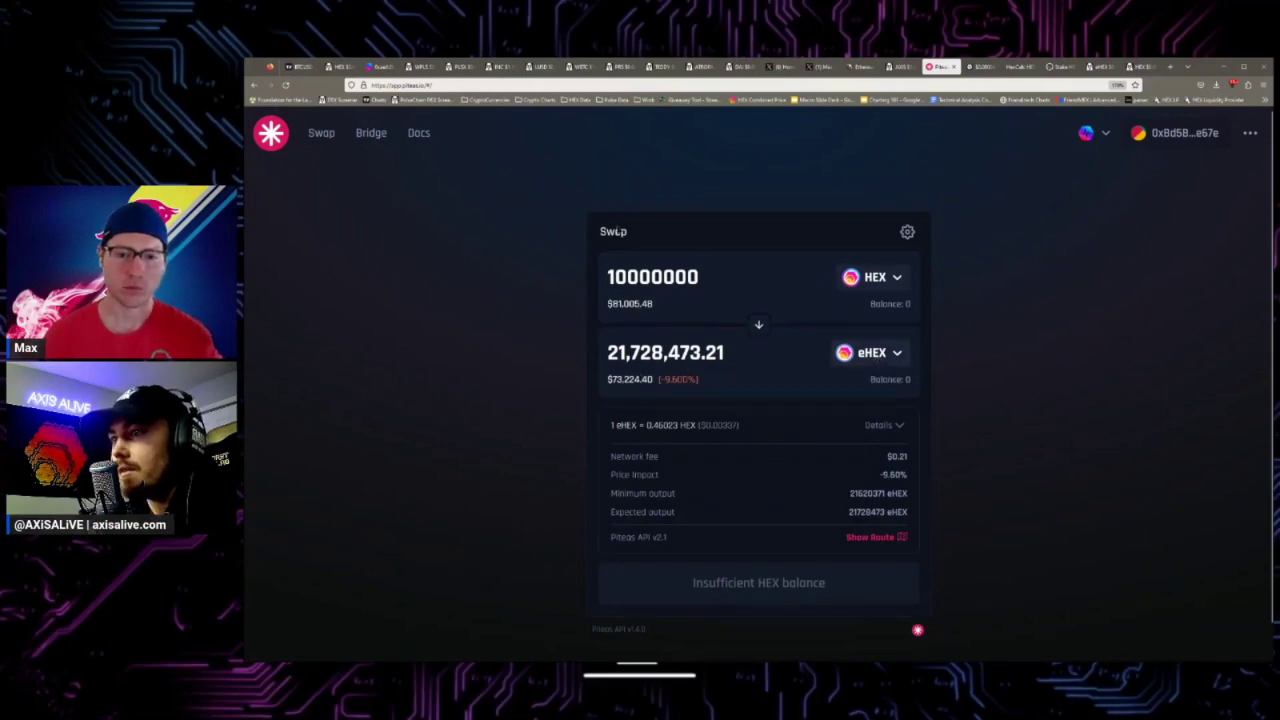
mouse_move(669, 385)
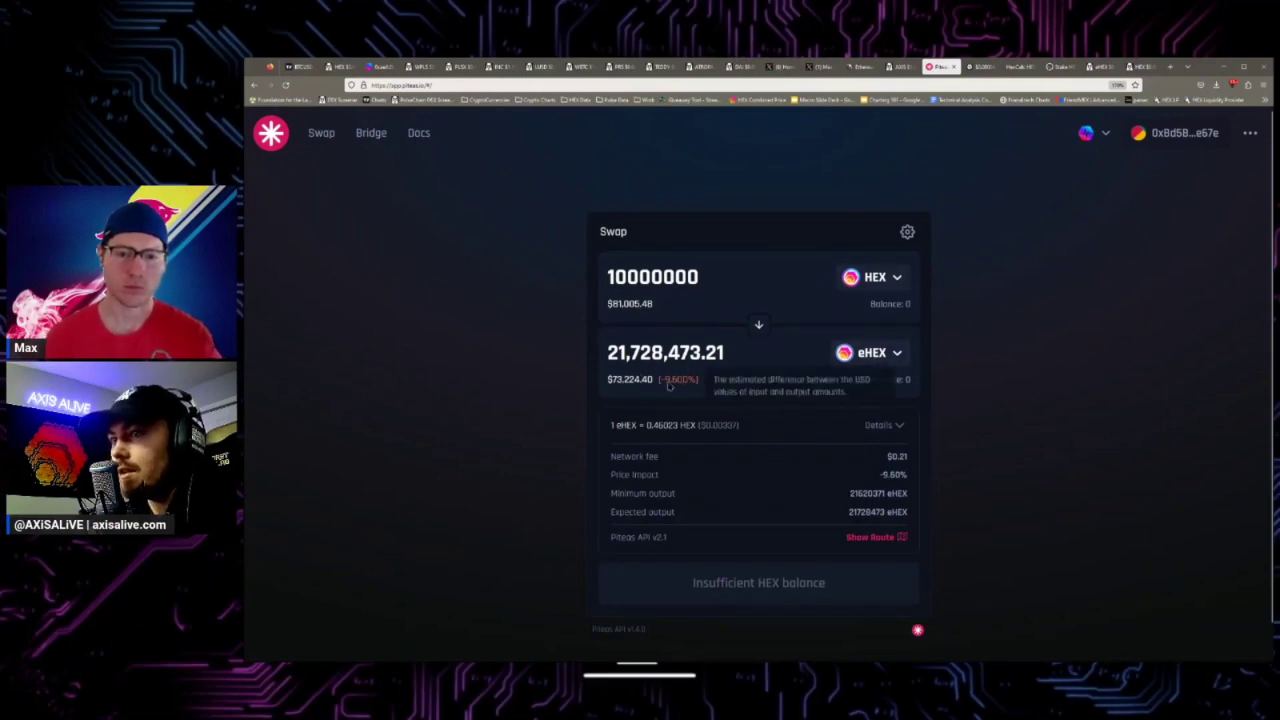
Step: Switch the input to 100,000 DAI, quoting about 25,790,006 eHEX at -13.34% price impact
click(873, 277)
click(695, 262)
double_click(736, 287)
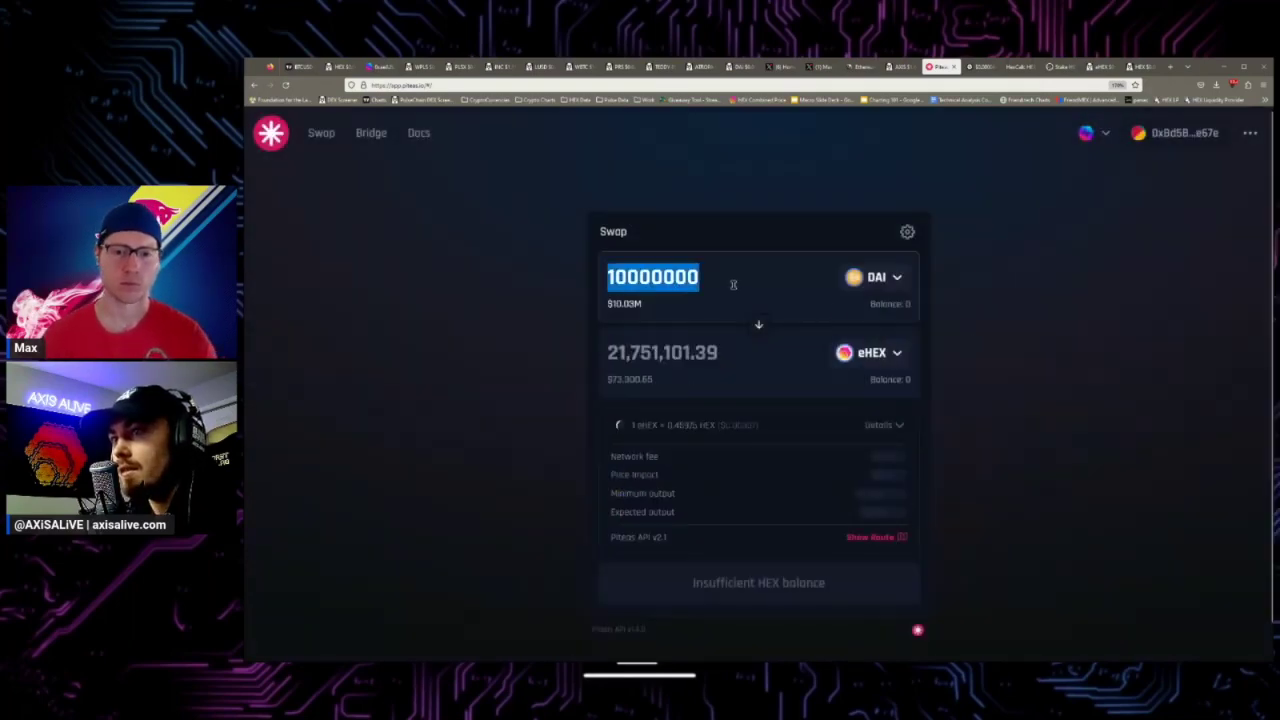
text(100000)
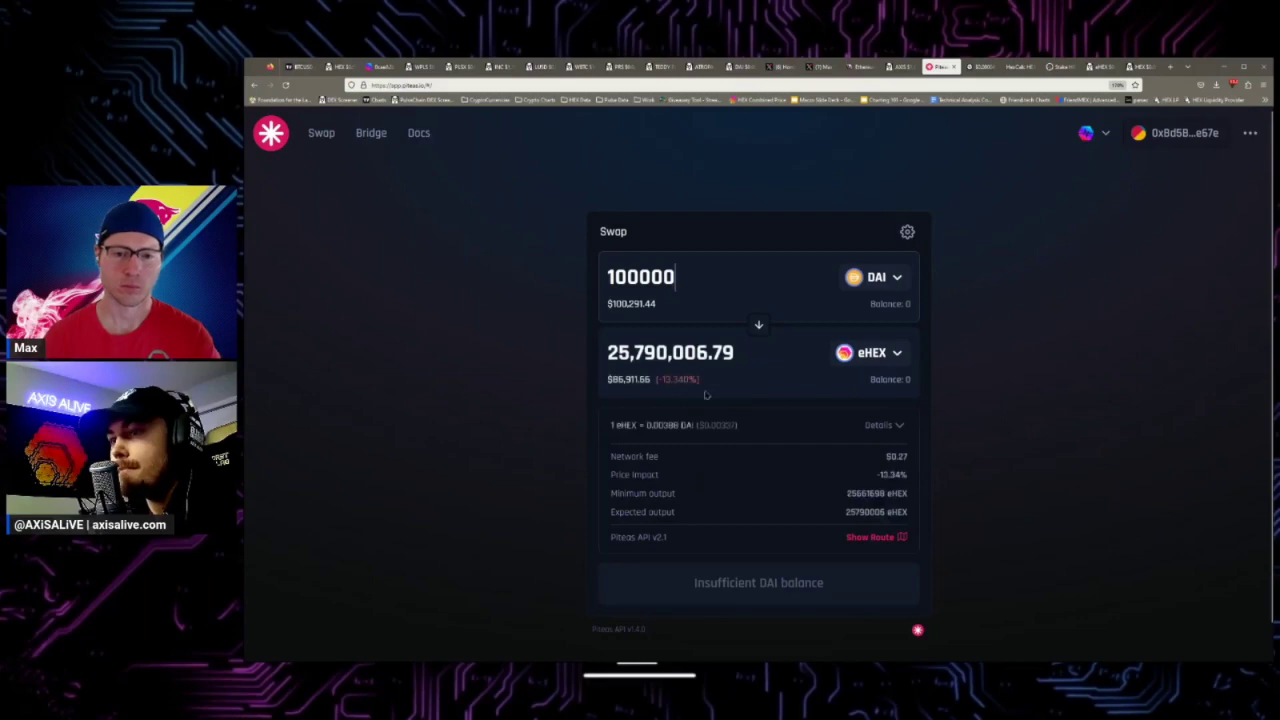
click(1091, 353)
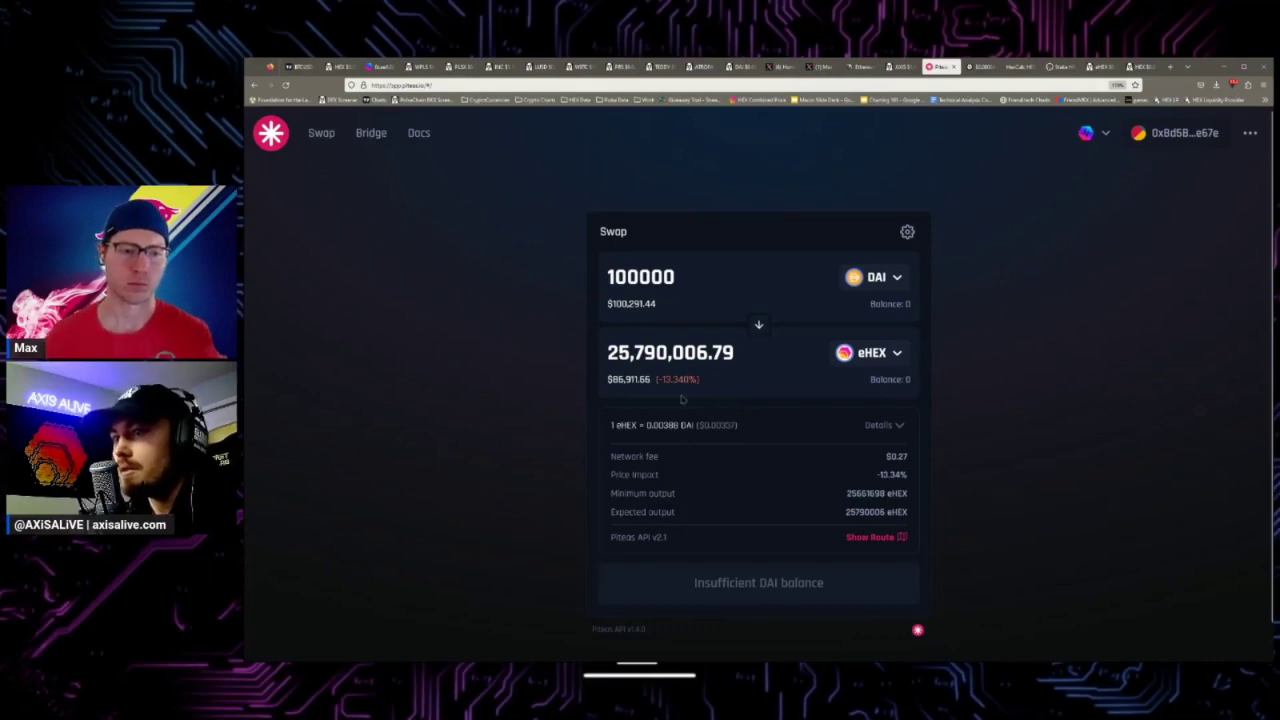
mouse_move(680, 385)
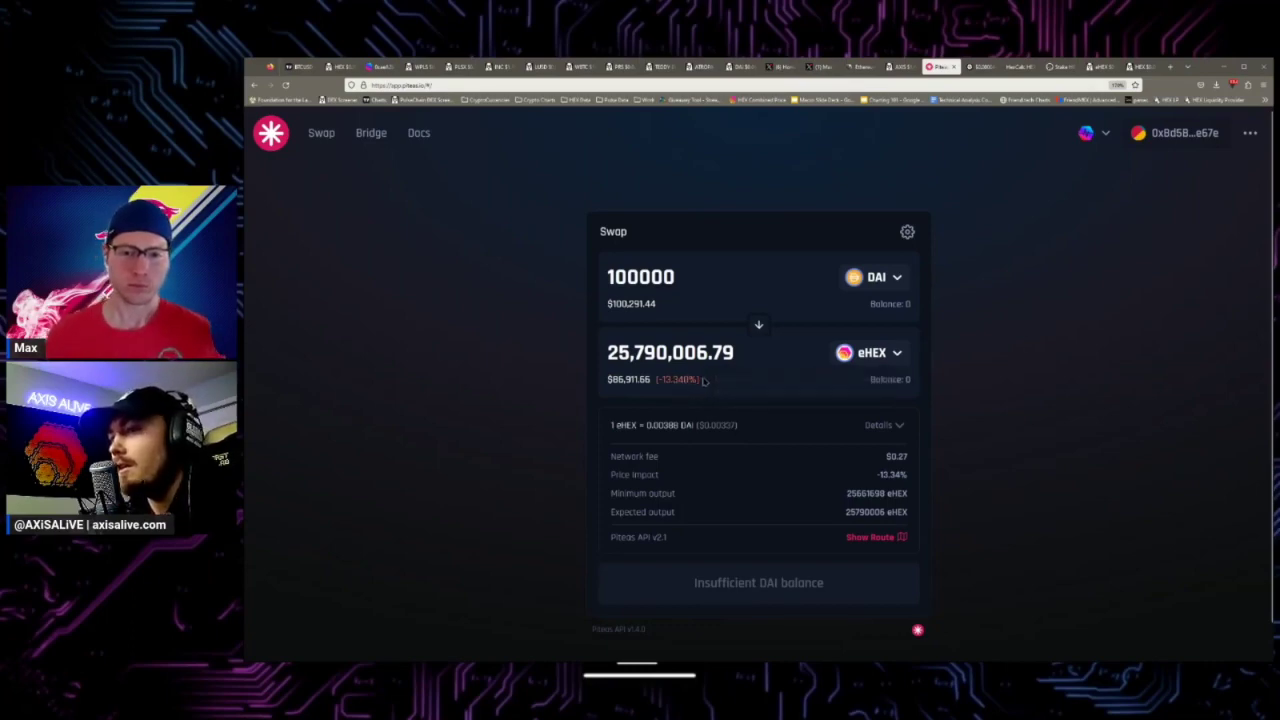